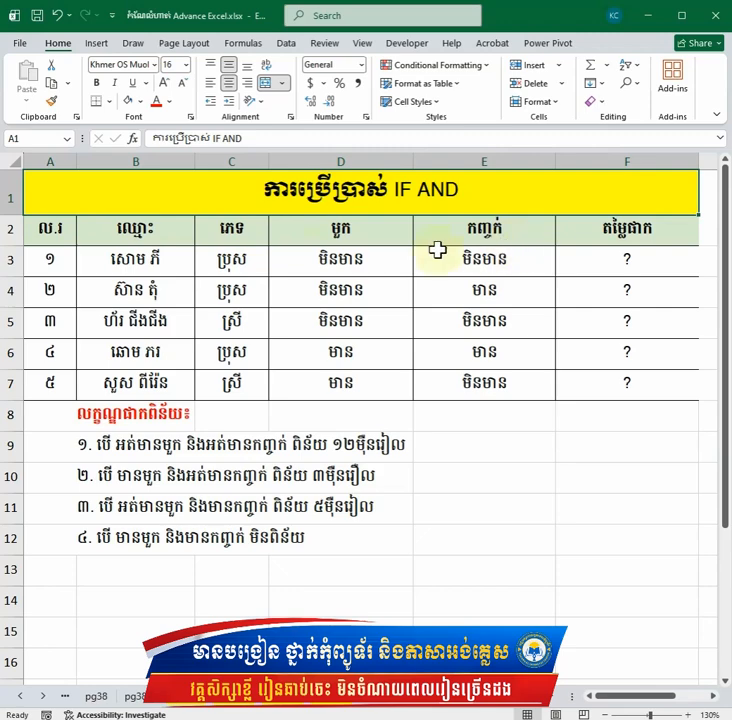
Examine the hat and belt columns, the fine column and the four penalty rules below the table.
{"action": "left_click_drag", "start_coordinate": [356, 257], "coordinate": [363, 386]}
{"action": "left_click_drag", "start_coordinate": [487, 263], "coordinate": [484, 392]}
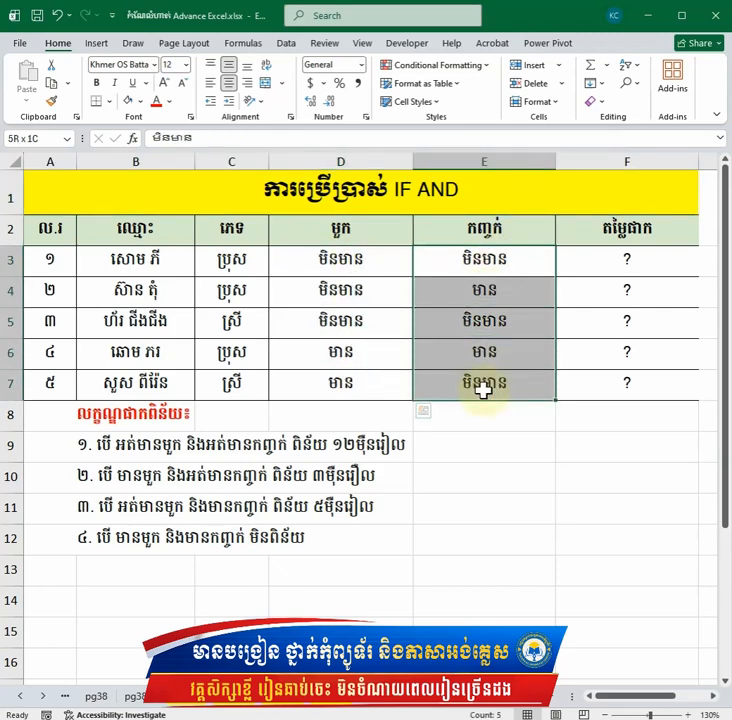
{"action": "left_click", "coordinate": [622, 268]}
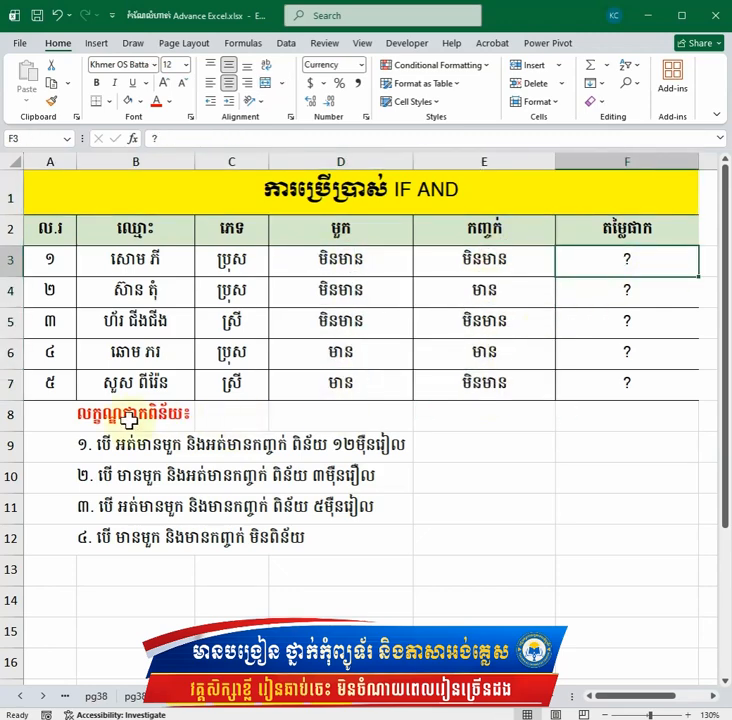
{"action": "left_click_drag", "start_coordinate": [50, 415], "coordinate": [221, 433]}
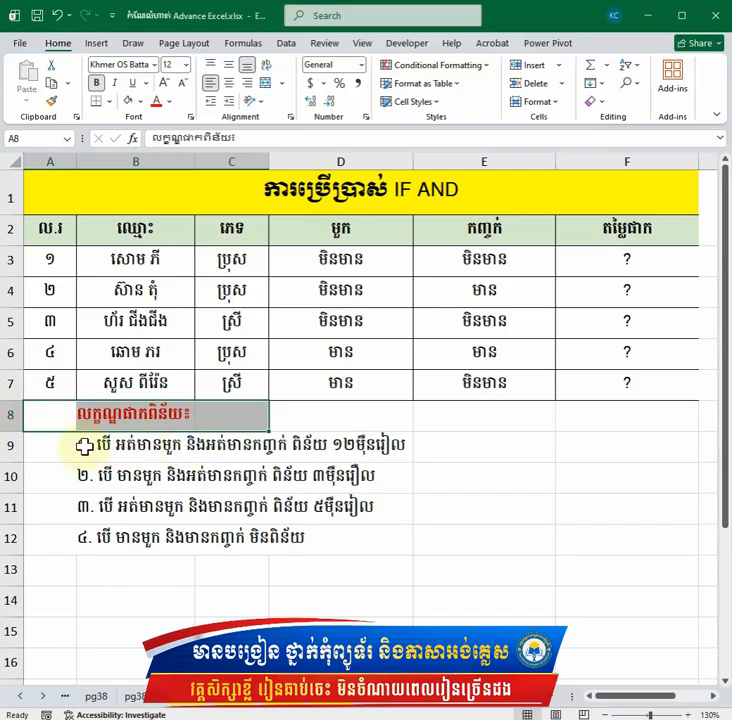
{"action": "left_click", "coordinate": [436, 449]}
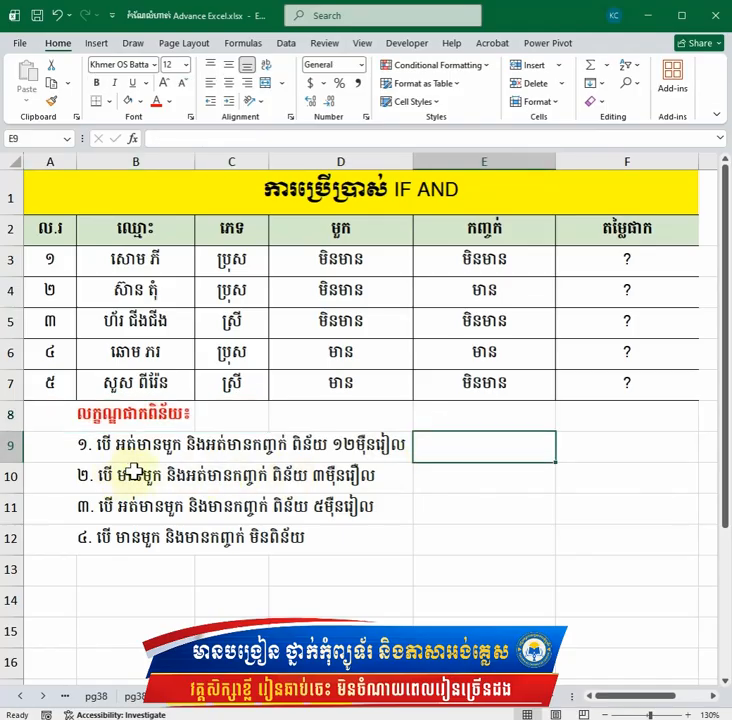
{"action": "key", "text": "Down"}
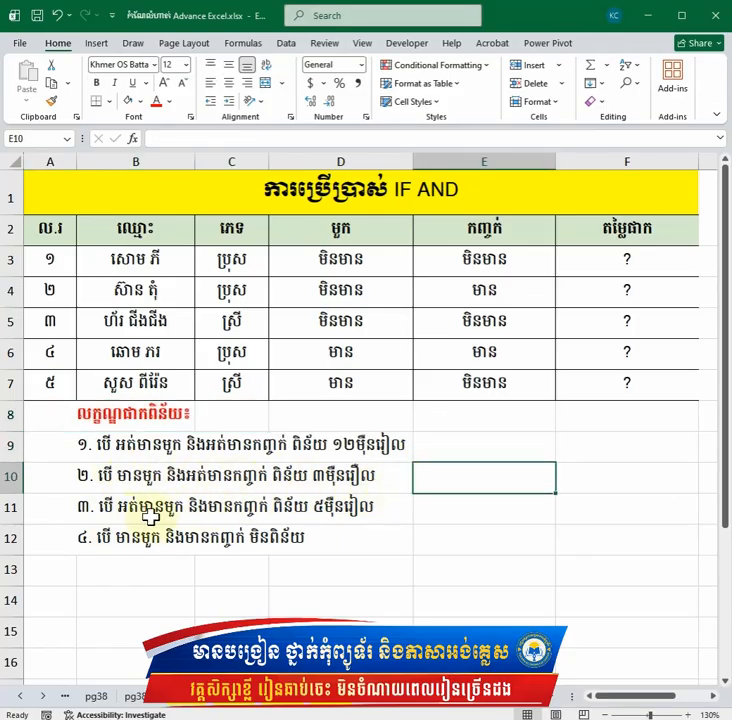
{"action": "key", "text": "Down"}
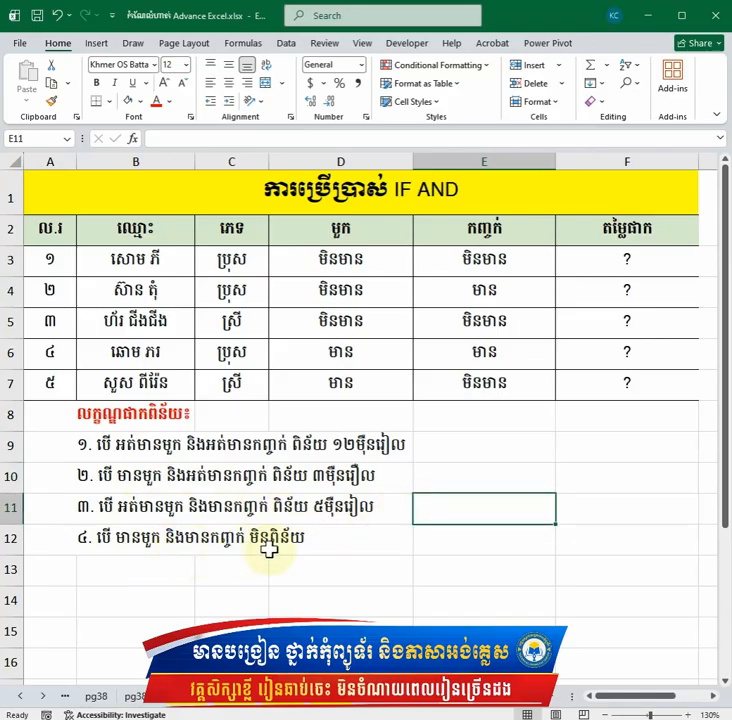
{"action": "left_click", "coordinate": [344, 543]}
{"action": "left_click", "coordinate": [444, 544]}
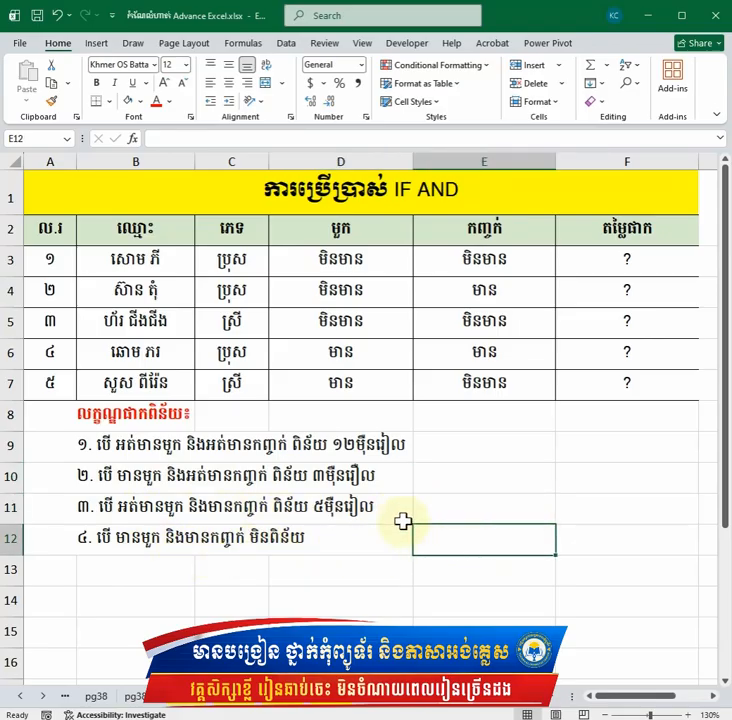
Replace the placeholder in F3 with the start of a formula that nests AND inside IF: =IF(AND(.
{"action": "left_click", "coordinate": [603, 266]}
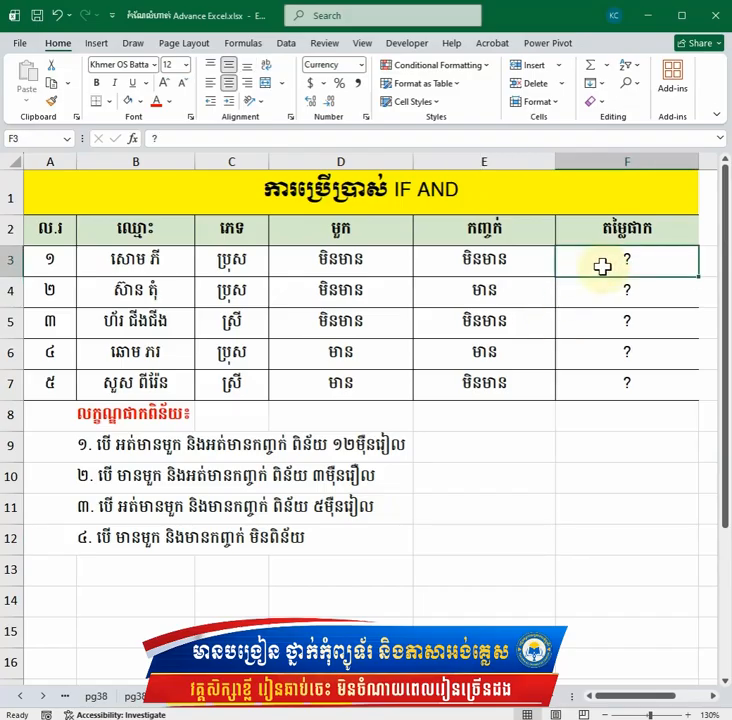
{"action": "left_click", "coordinate": [229, 140]}
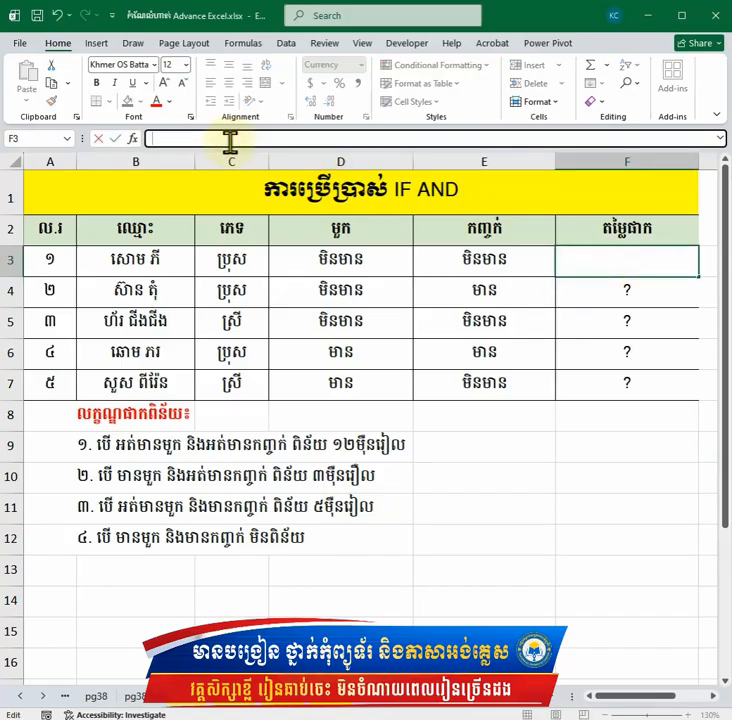
{"action": "type", "text": "=IF"}
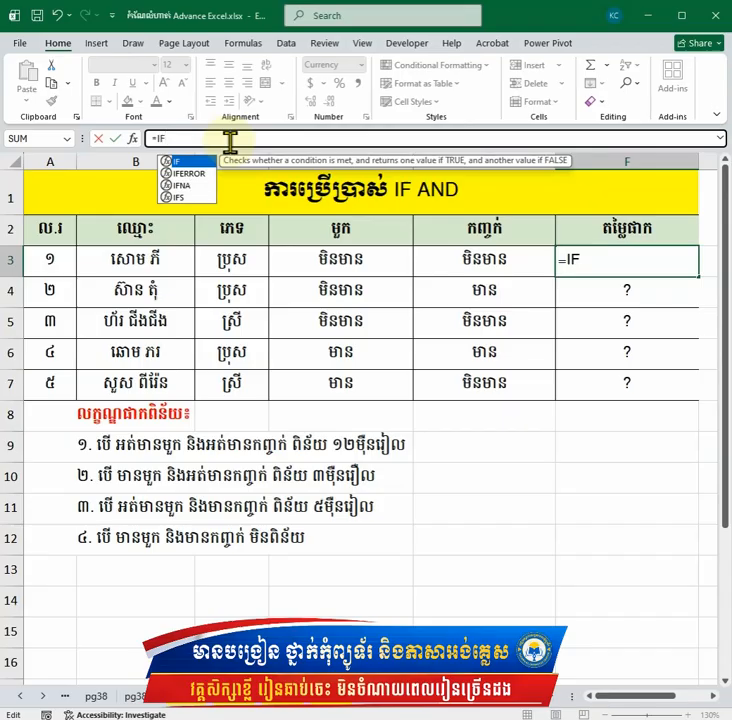
{"action": "type", "text": "("}
{"action": "key", "text": "BackSpace"}
{"action": "type", "text": "("}
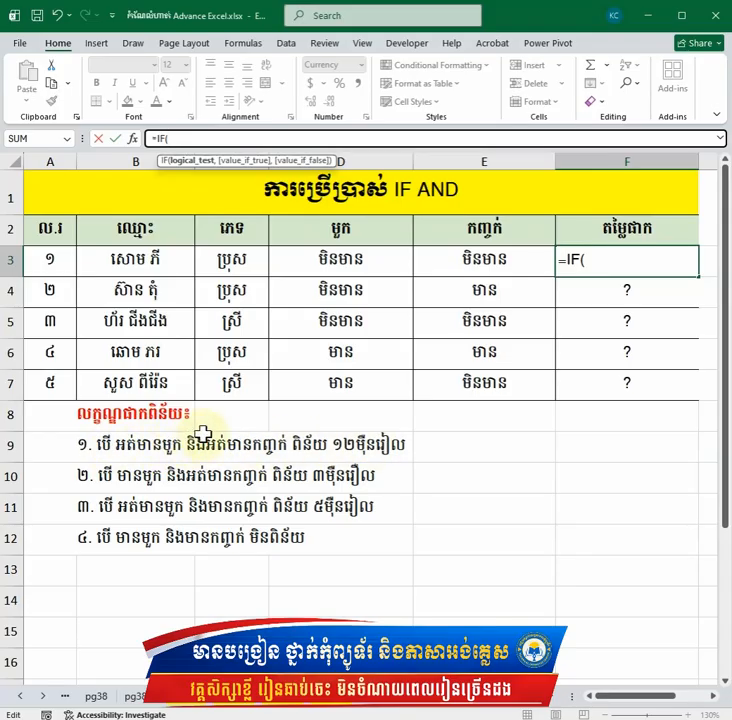
{"action": "type", "text": "AND"}
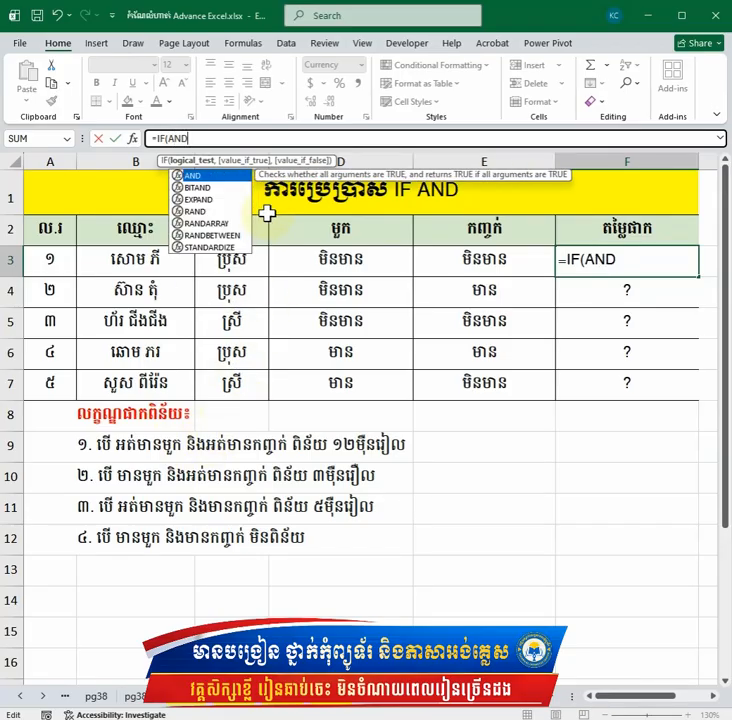
{"action": "double_click", "coordinate": [213, 177]}
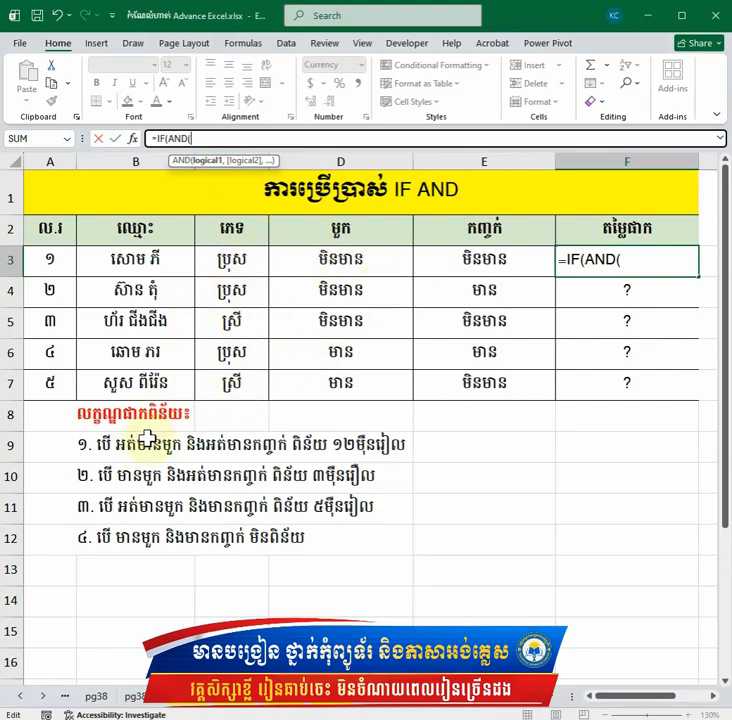
Add the AND conditions D3="មាន" and E3="មិនមាន" to the F3 formula and close the AND function.
{"action": "left_click", "coordinate": [345, 259]}
{"action": "type", "text": "="}
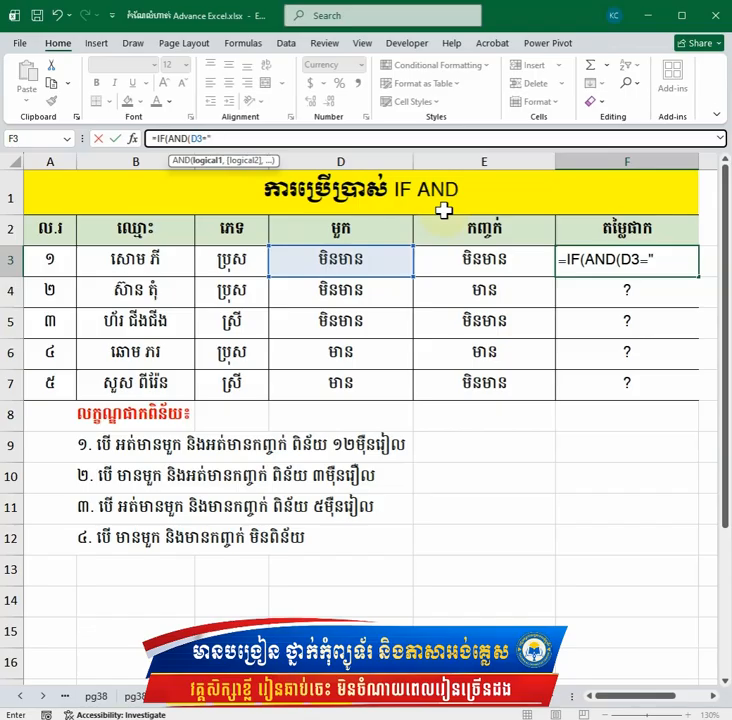
{"action": "type", "text": "\"មាន\""}
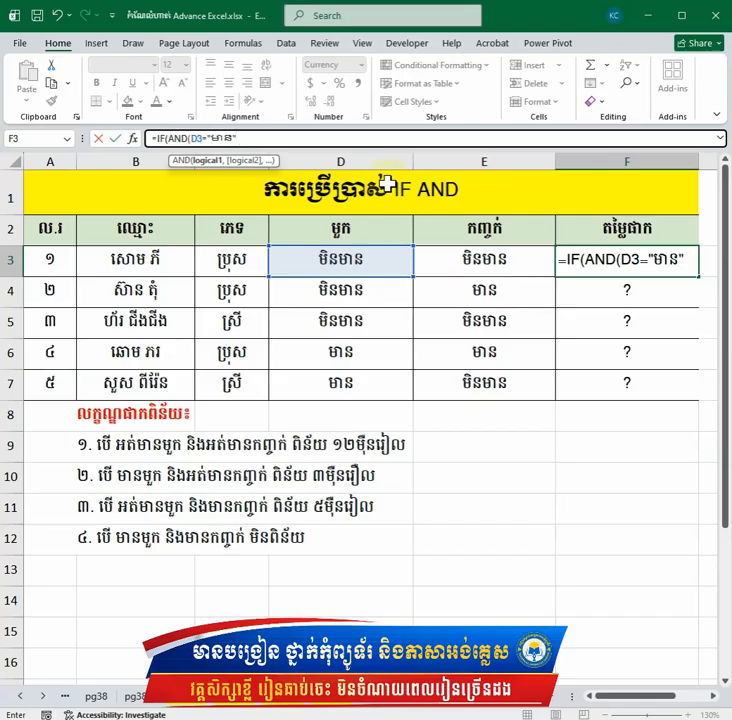
{"action": "type", "text": ","}
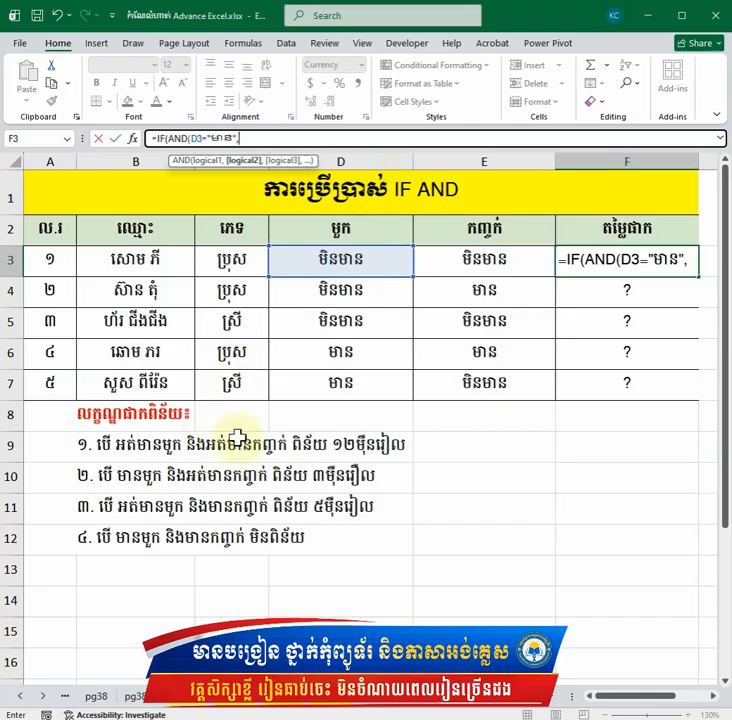
{"action": "left_click", "coordinate": [470, 262]}
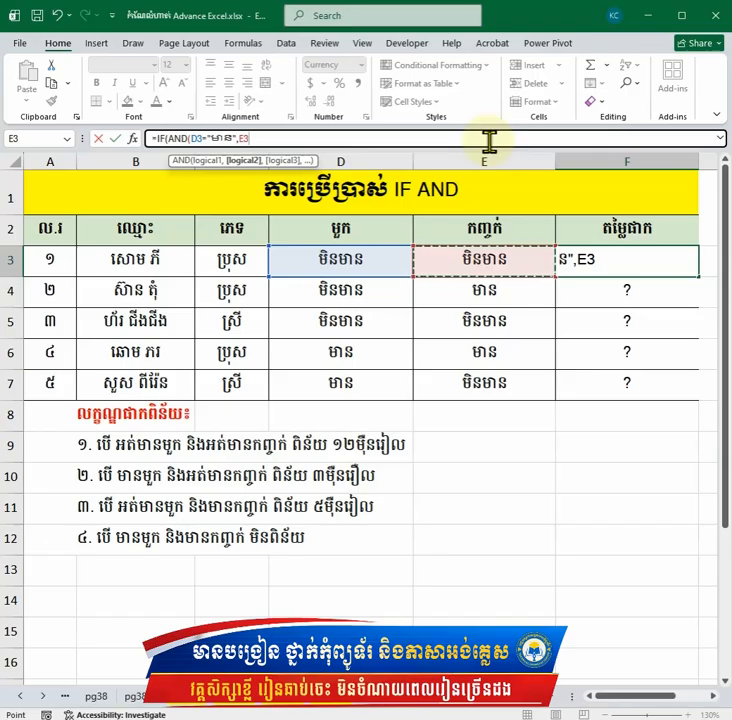
{"action": "type", "text": "="}
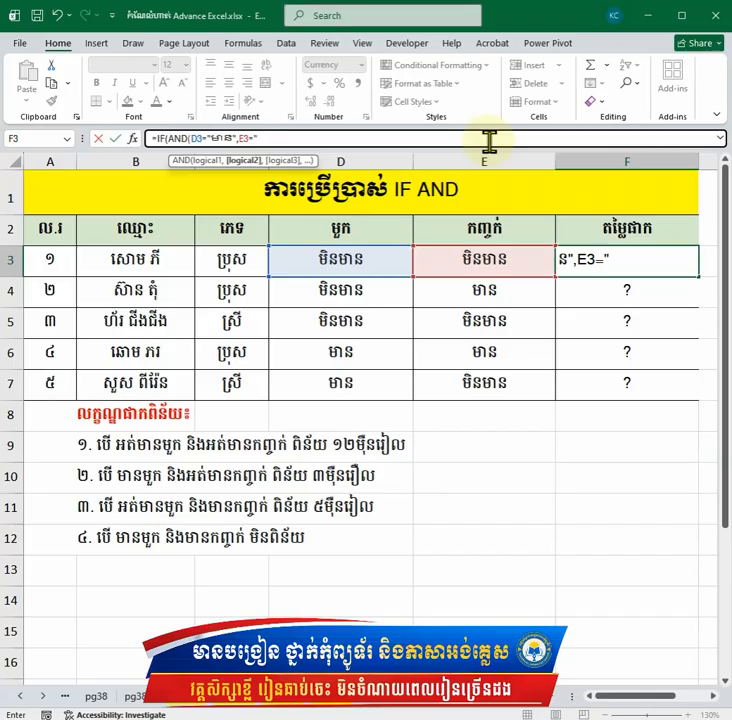
{"action": "type", "text": "\"មិនមាន"}
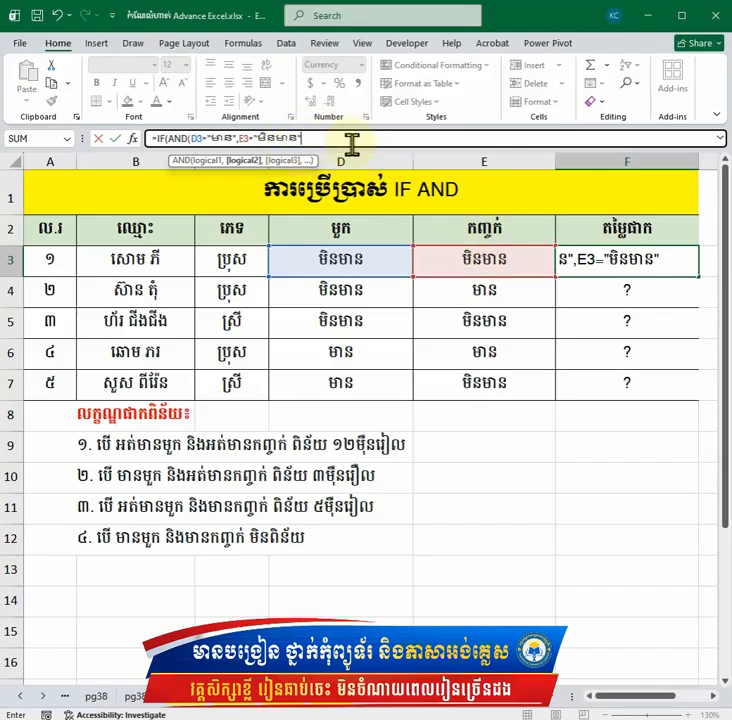
{"action": "type", "text": ")"}
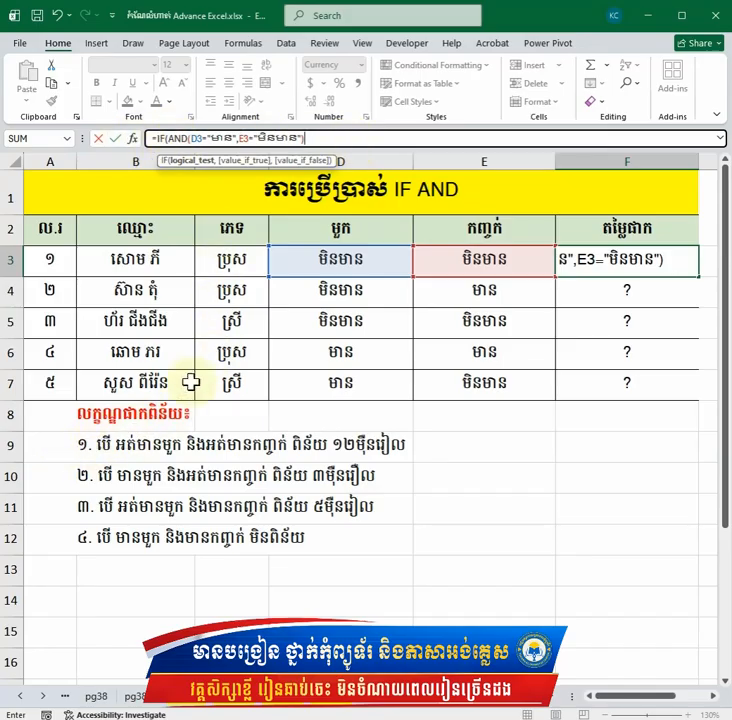
Return 120000 when the first test is true and open a nested IF(AND( as the false value.
{"action": "type", "text": ",120"}
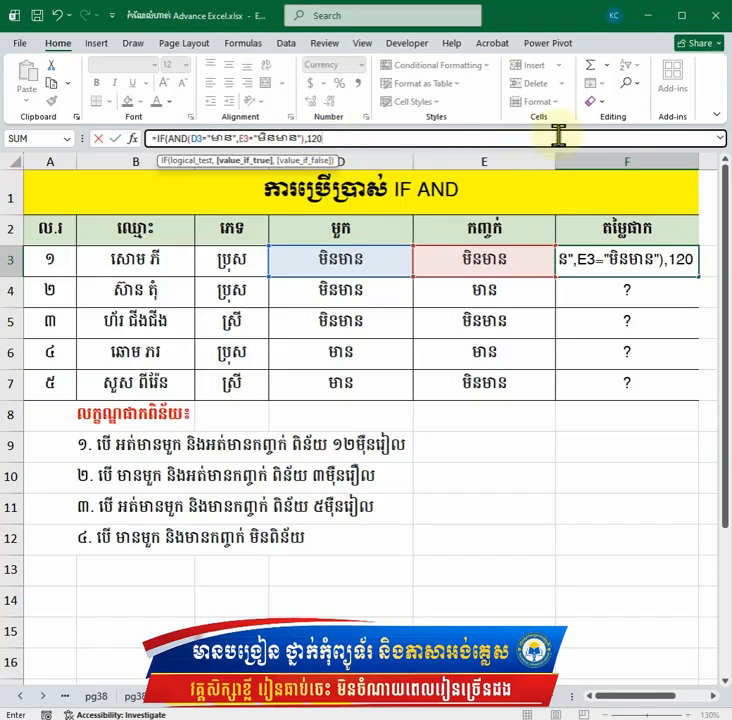
{"action": "type", "text": "000"}
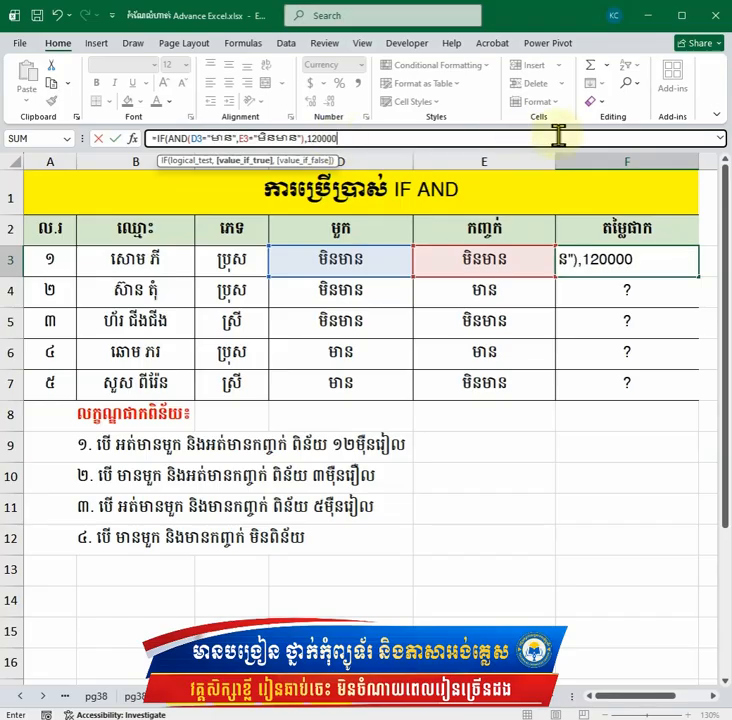
{"action": "type", "text": ","}
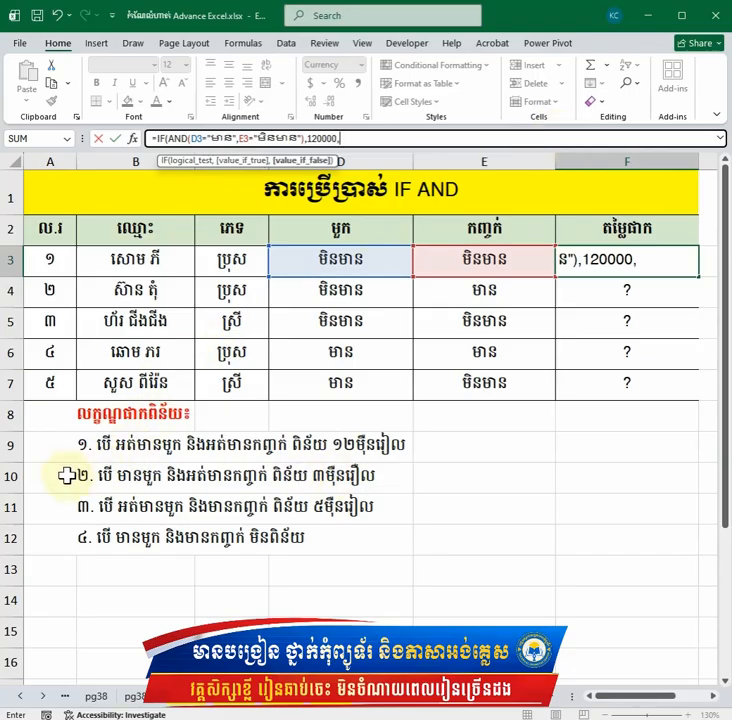
{"action": "type", "text": "IF(A"}
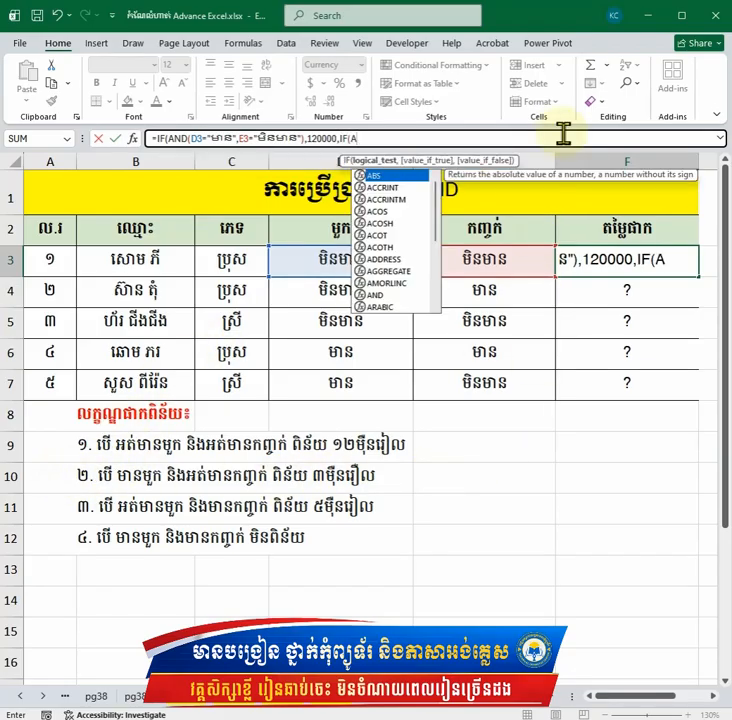
{"action": "type", "text": "ND("}
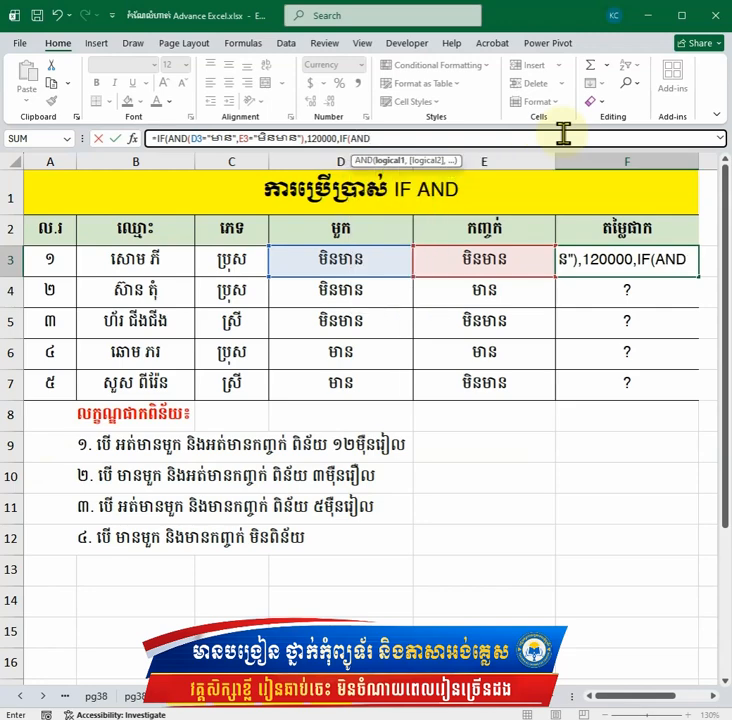
Enter D3="មាន" as the first condition of the nested AND in the F3 formula.
{"action": "left_click", "coordinate": [405, 263]}
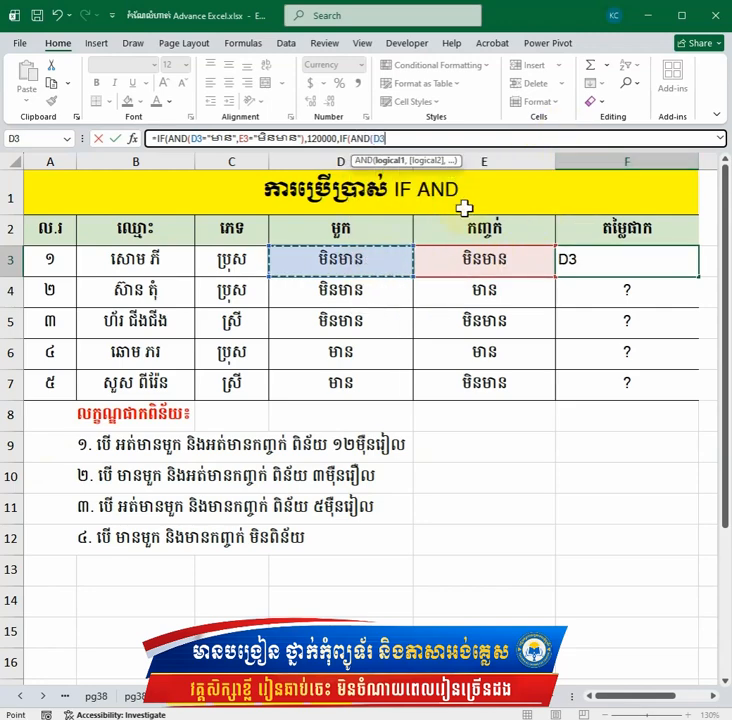
{"action": "type", "text": "=\""}
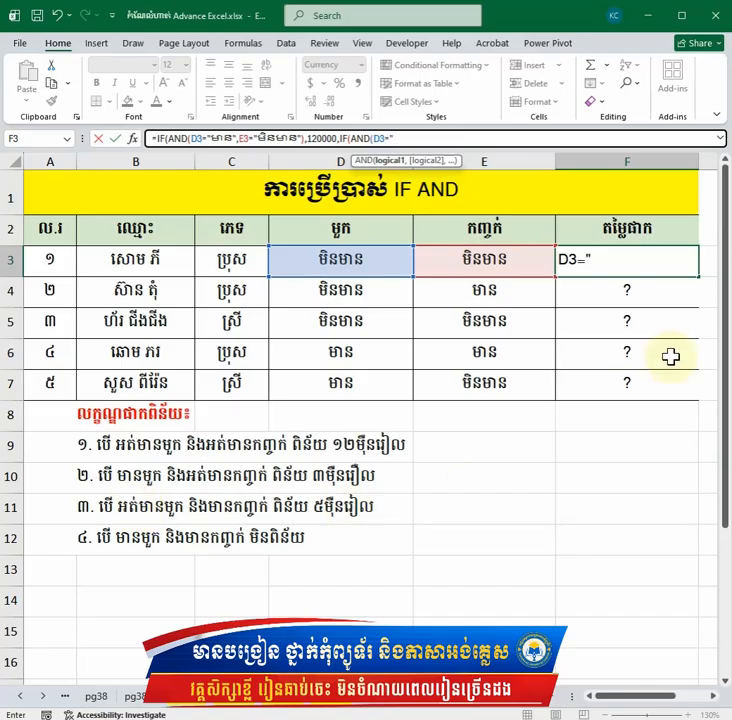
{"action": "type", "text": "MAN"}
{"action": "key", "text": "BackSpace"}
{"action": "key", "text": "BackSpace"}
{"action": "type", "text": "ាន\","}
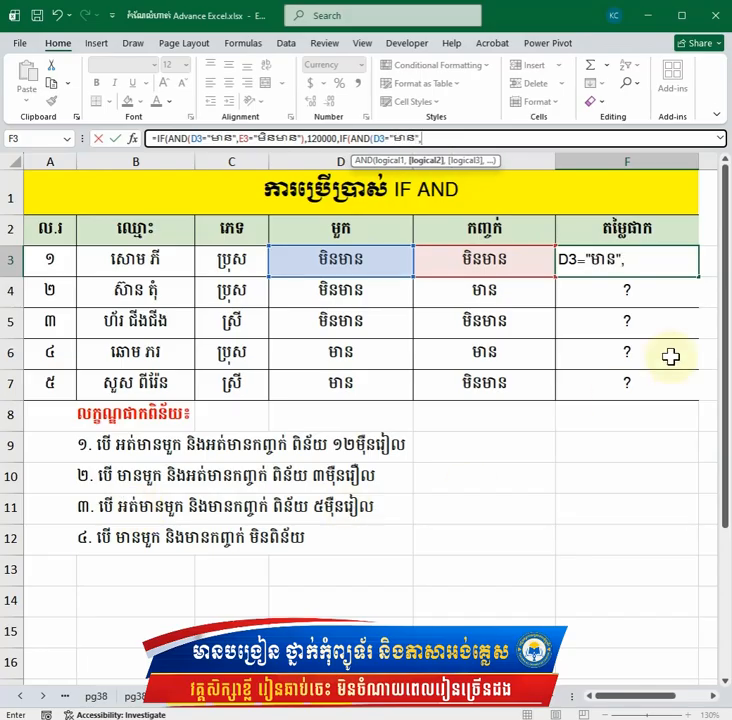
Enter E3="មិនមាន" as the second condition of the nested AND.
{"action": "left_click", "coordinate": [490, 258]}
{"action": "type", "text": "="}
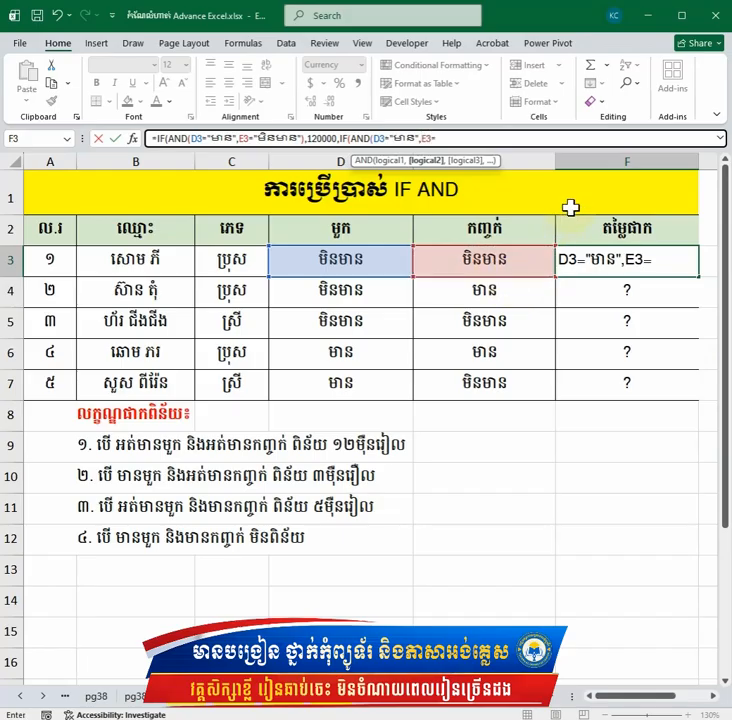
{"action": "type", "text": "\""}
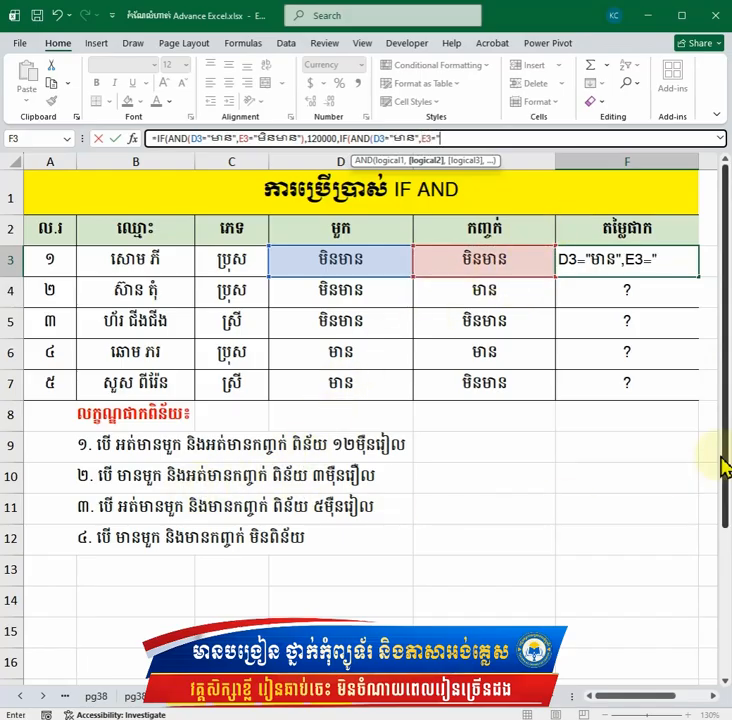
{"action": "type", "text": "MI"}
{"action": "type", "text": "មិនមាន"}
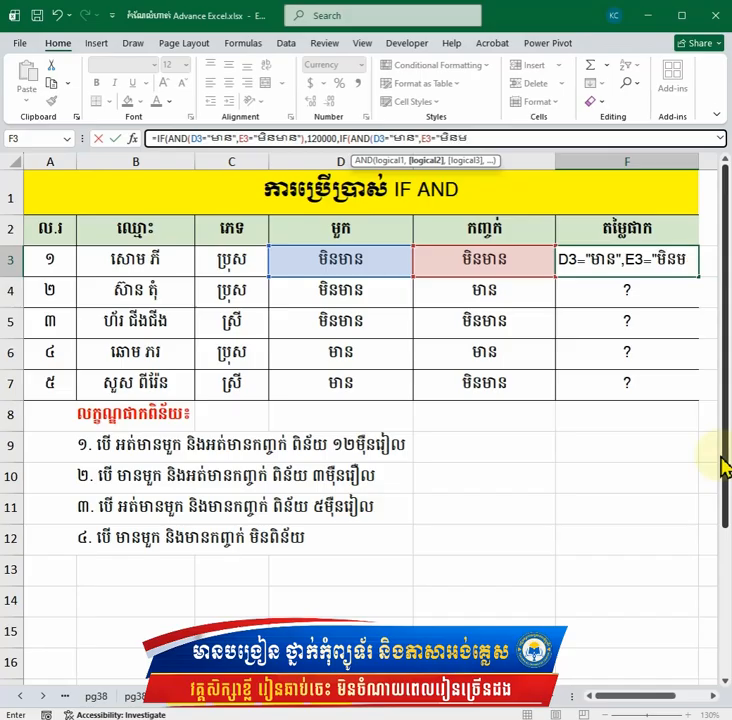
{"action": "type", "text": "\""}
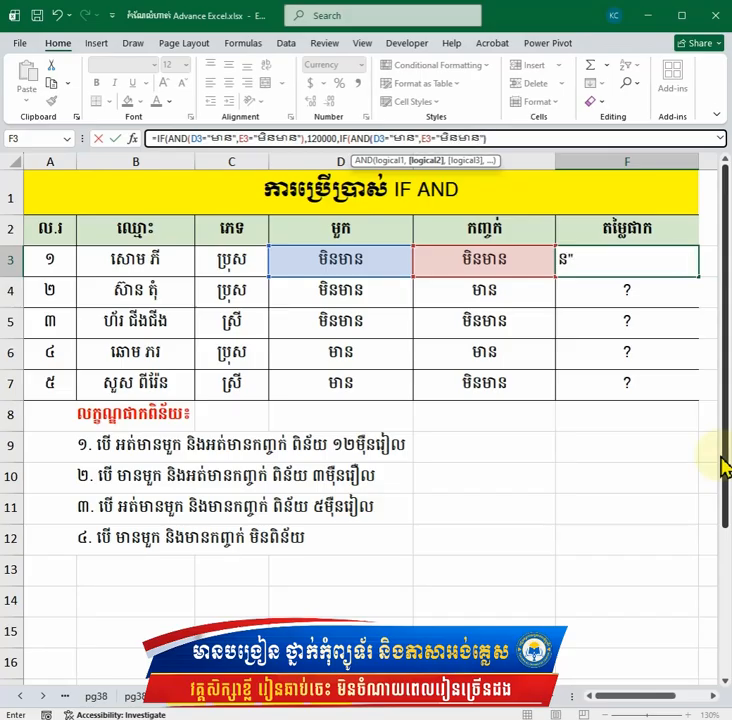
Close the nested AND, return 30000 when it is true, and enlarge the formula editing area for more arguments.
{"action": "type", "text": "),30000,"}
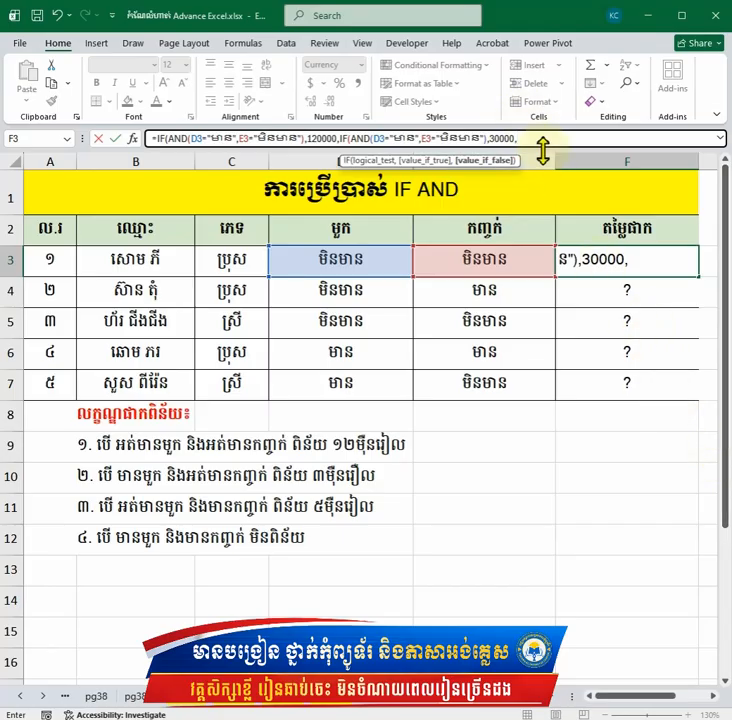
{"action": "left_click", "coordinate": [720, 139]}
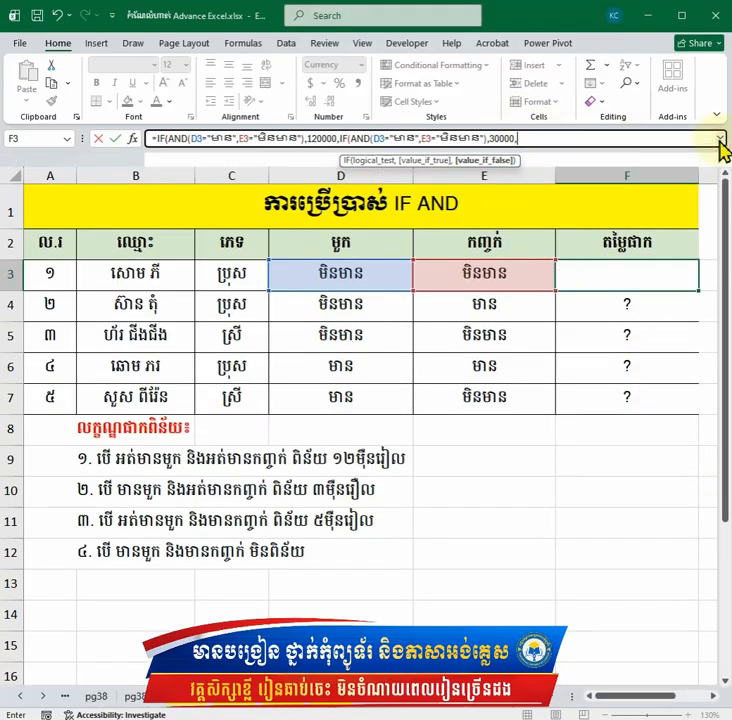
{"action": "left_click", "coordinate": [578, 150]}
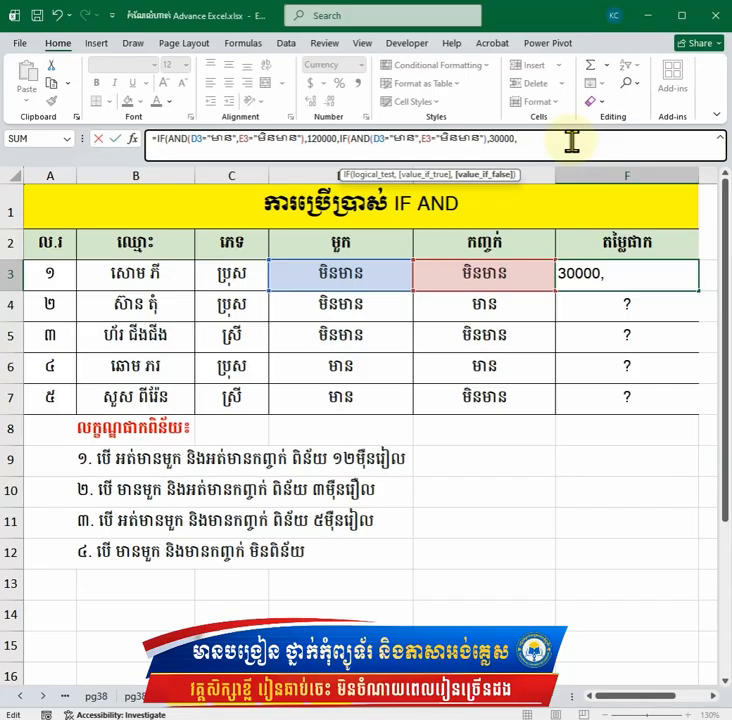
Open a third nested IF(AND( as the false value in F3's formula, with D3="មិនមាន" as its first condition.
{"action": "type", "text": "IF(AND("}
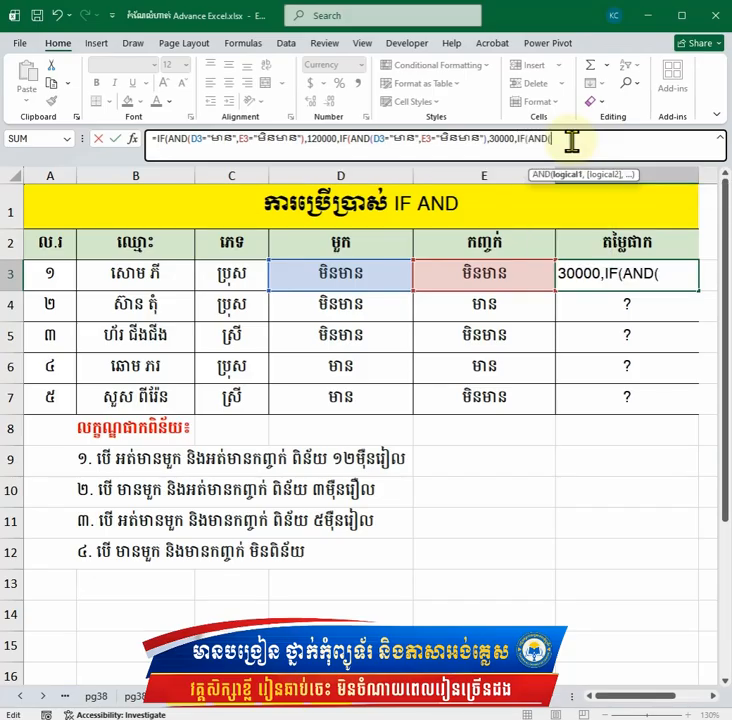
{"action": "left_click", "coordinate": [388, 280]}
{"action": "type", "text": "=\""}
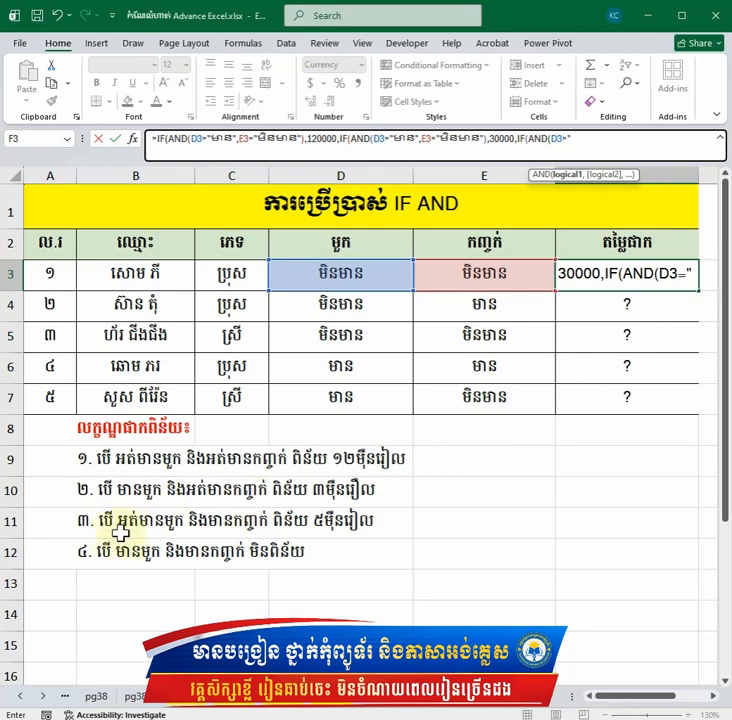
{"action": "type", "text": "MI"}
{"action": "key", "text": "alt"}
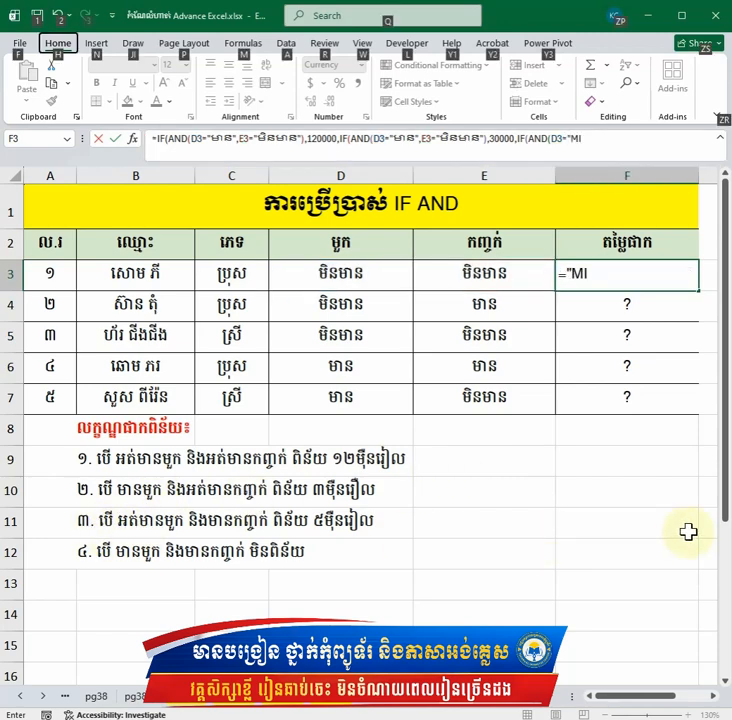
{"action": "key", "text": "alt"}
{"action": "left_click", "coordinate": [676, 147]}
{"action": "key", "text": "BackSpace"}
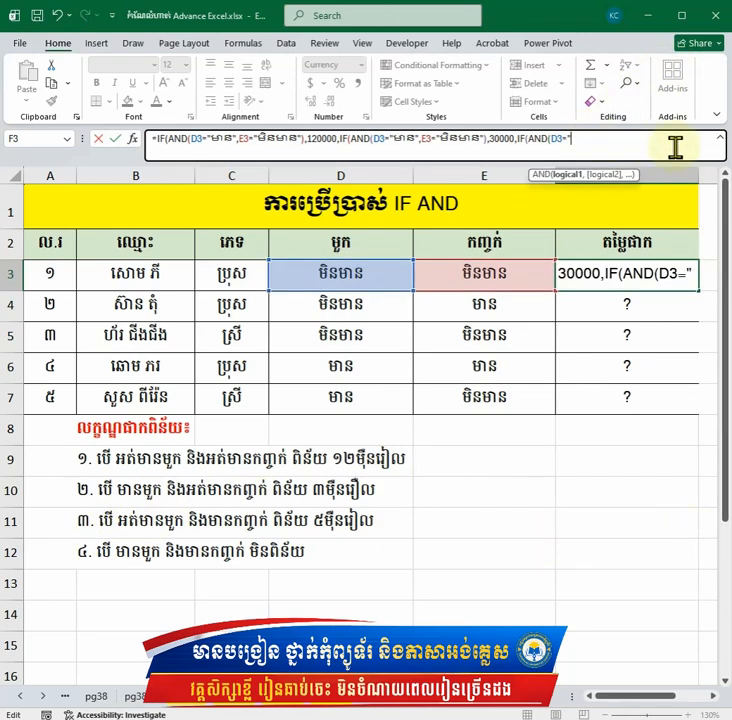
{"action": "type", "text": "មិនមាន\","}
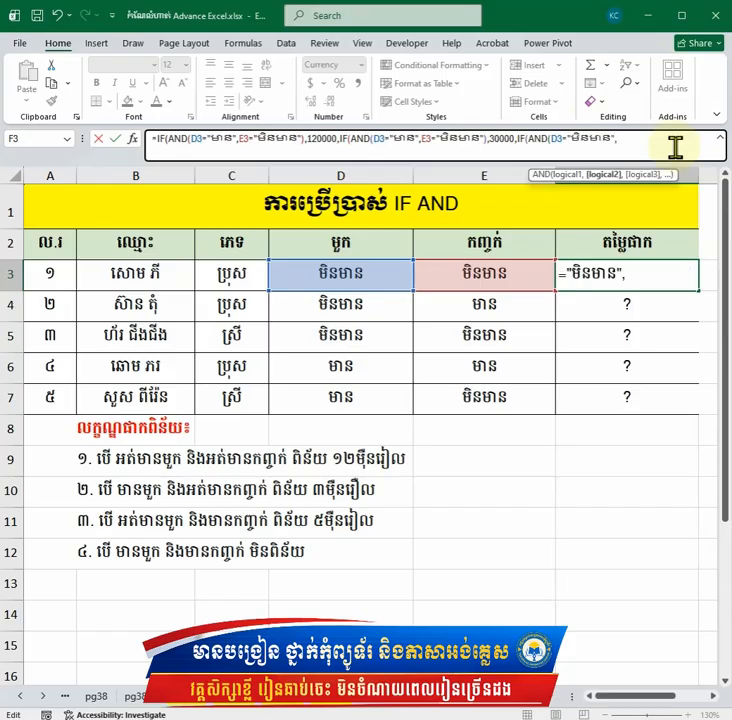
Add E3="មាន" as the third AND's second condition, close that AND, and return 50000 when it is true.
{"action": "left_click", "coordinate": [422, 287]}
{"action": "type", "text": "="}
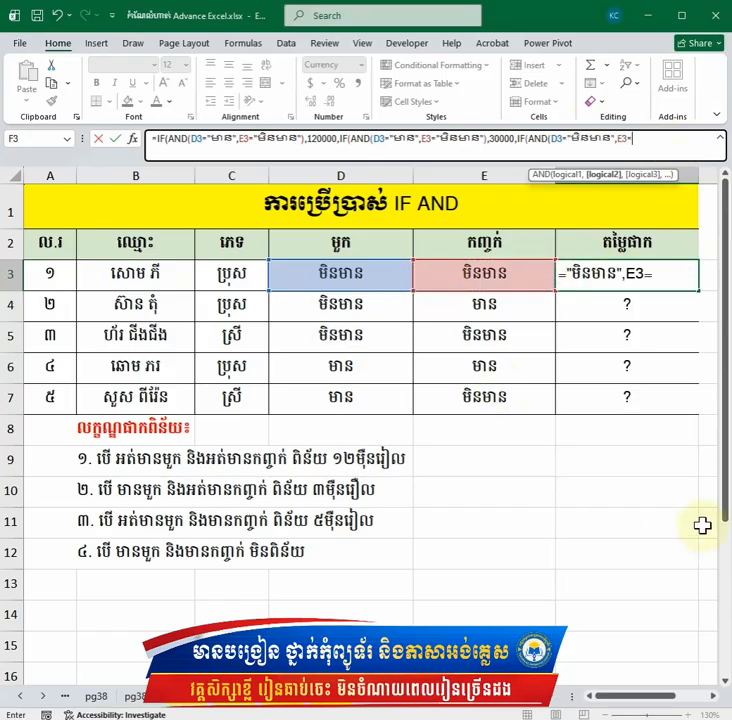
{"action": "type", "text": "\"MAN"}
{"action": "type", "text": "ាន"}
{"action": "type", "text": "\"),"}
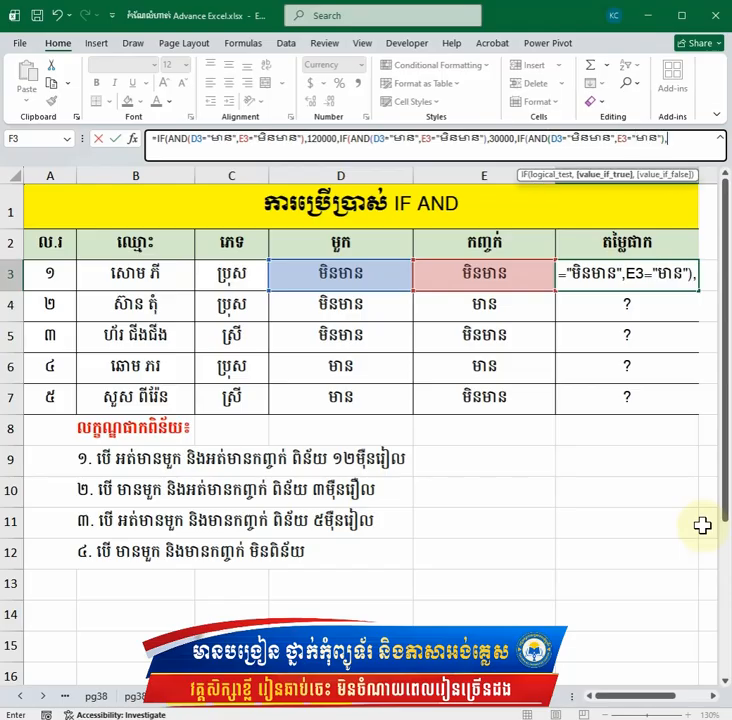
{"action": "type", "text": "50000"}
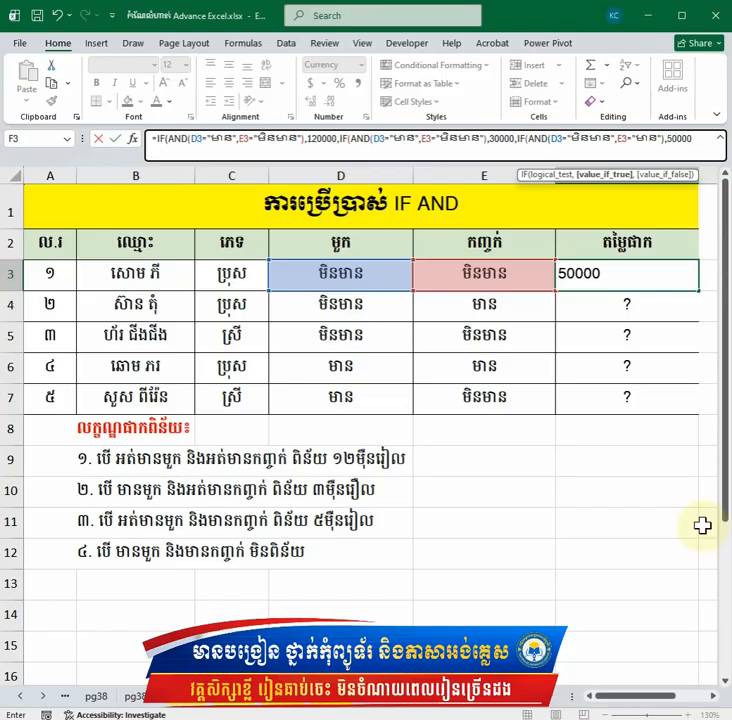
Open a fourth nested IF(AND( as the false value, with D3="មាន" as its first condition.
{"action": "type", "text": ",IF("}
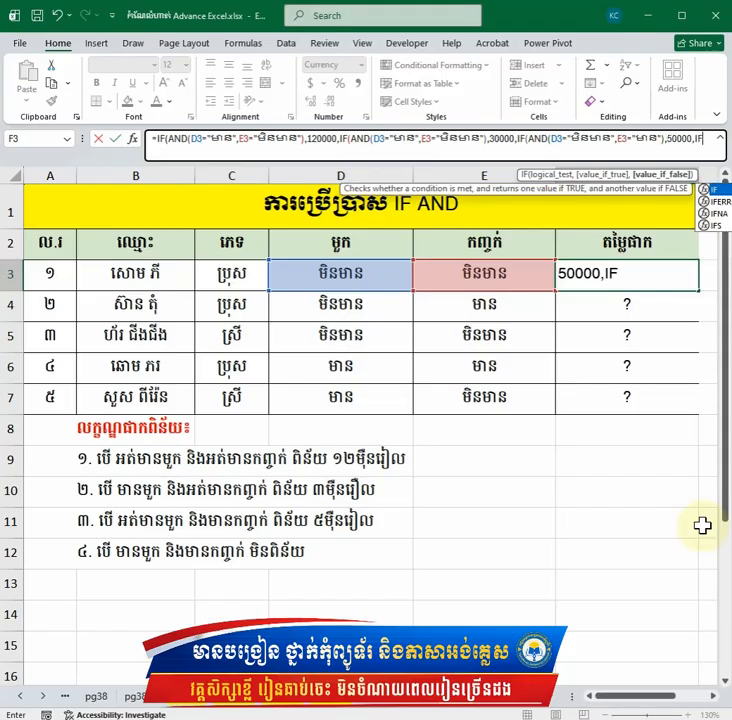
{"action": "type", "text": "AND"}
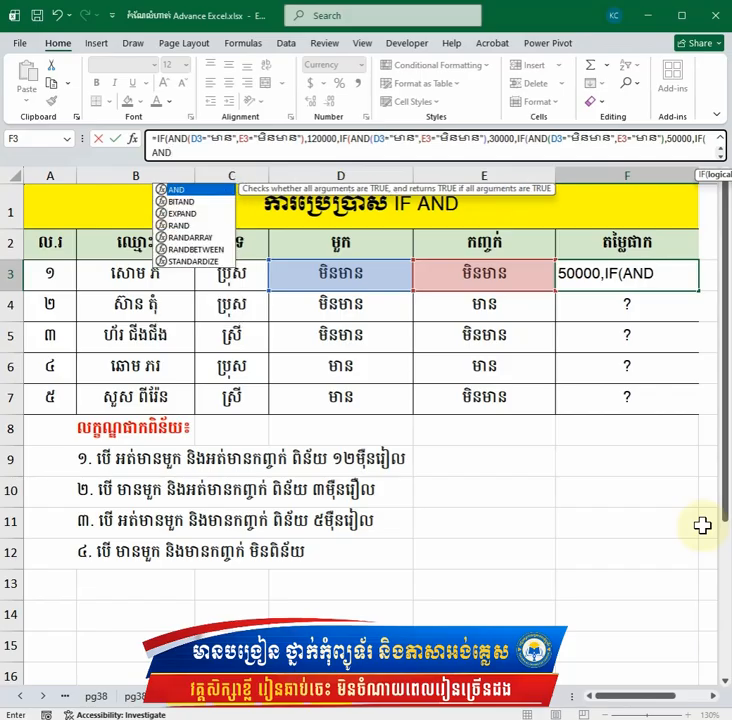
{"action": "type", "text": "("}
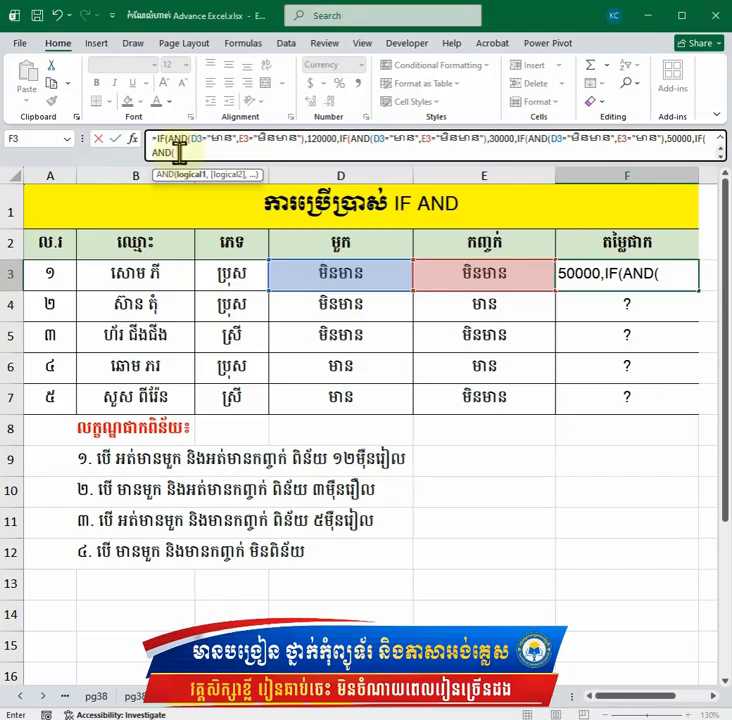
{"action": "left_click", "coordinate": [351, 276]}
{"action": "type", "text": "="}
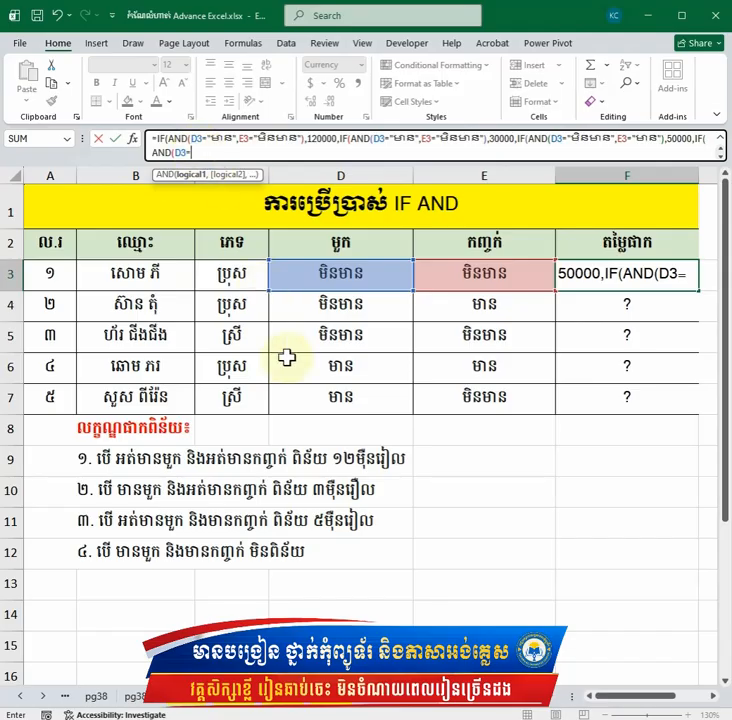
{"action": "type", "text": "\"មាន"}
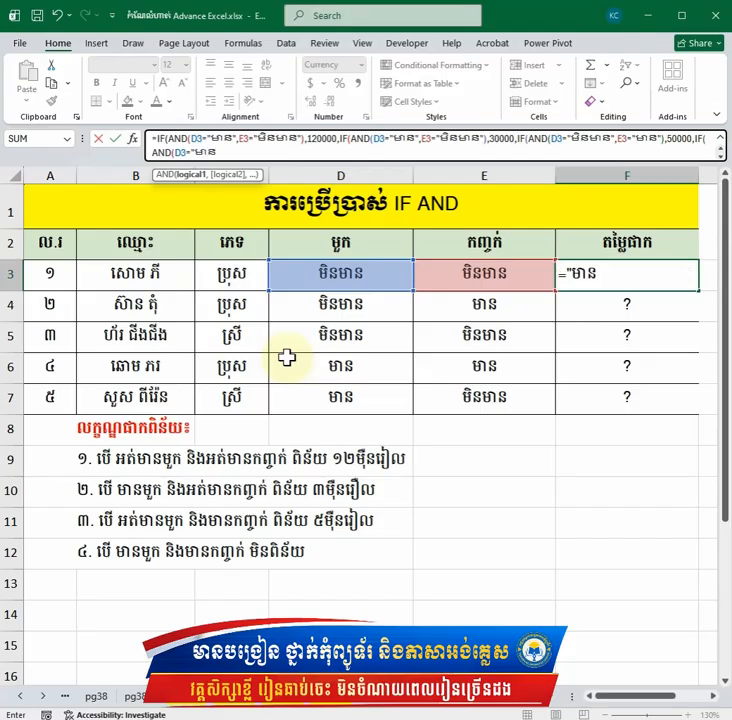
{"action": "type", "text": "\","}
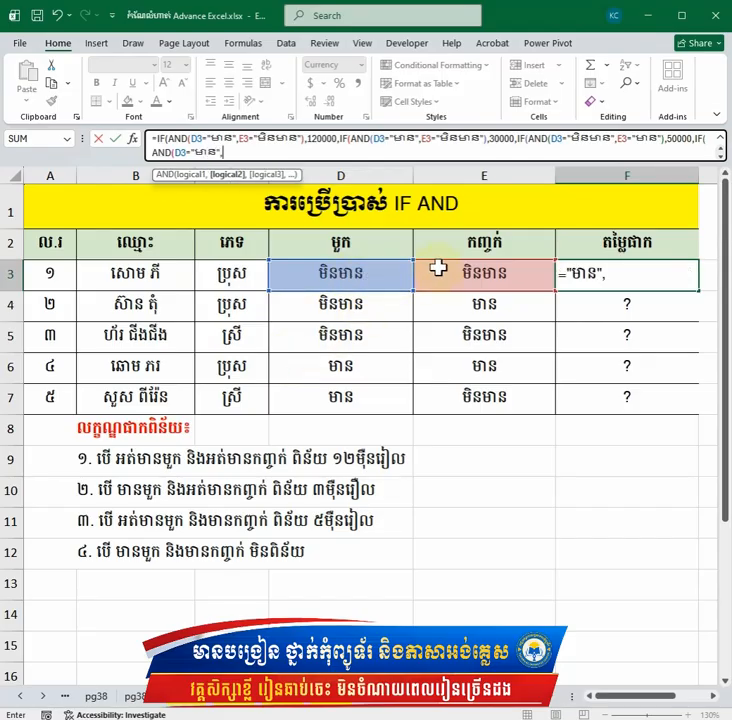
Add E3="មាន" as the last condition, return "មិនពិន័យ" when true, and close and commit the F3 formula.
{"action": "left_click", "coordinate": [492, 278]}
{"action": "type", "text": "="}
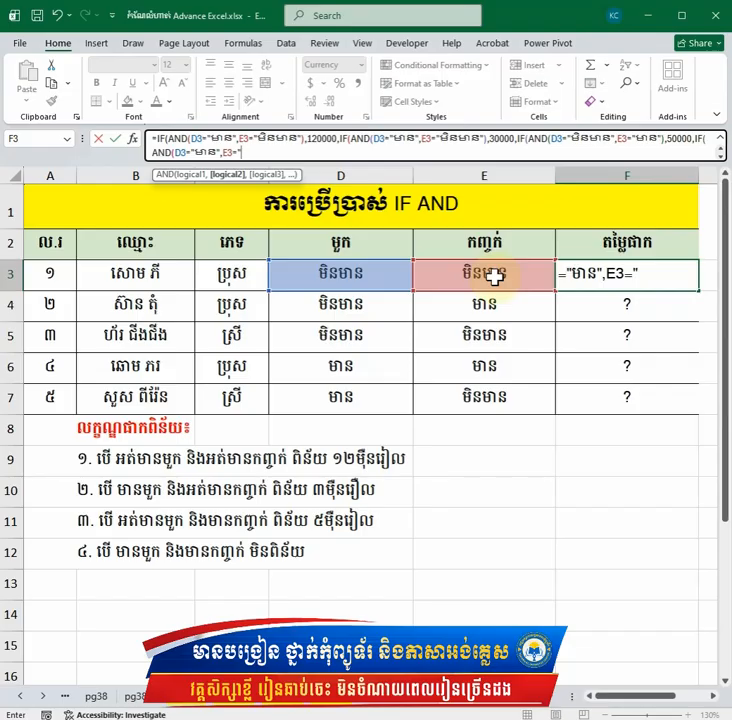
{"action": "type", "text": "\"មាន\"),\""}
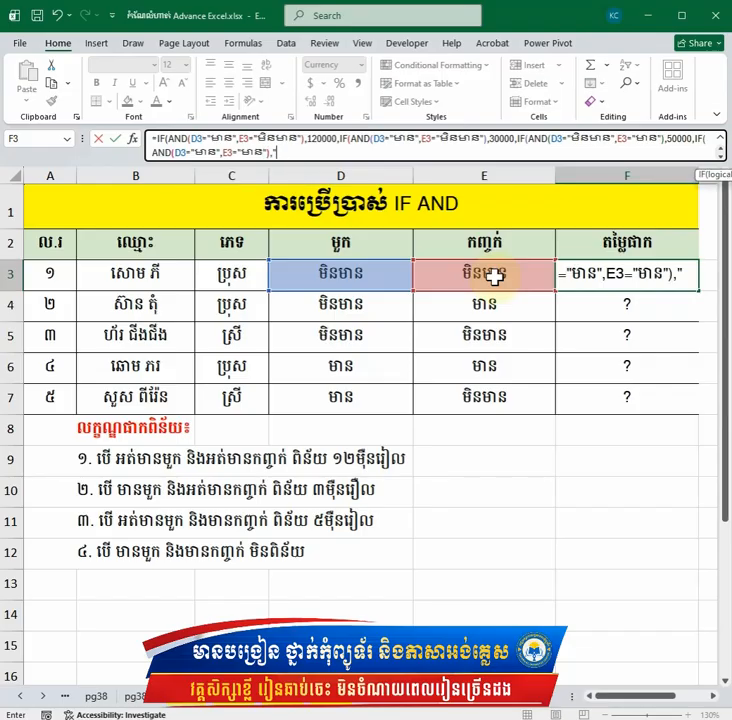
{"action": "type", "text": "មិនពិន័យ"}
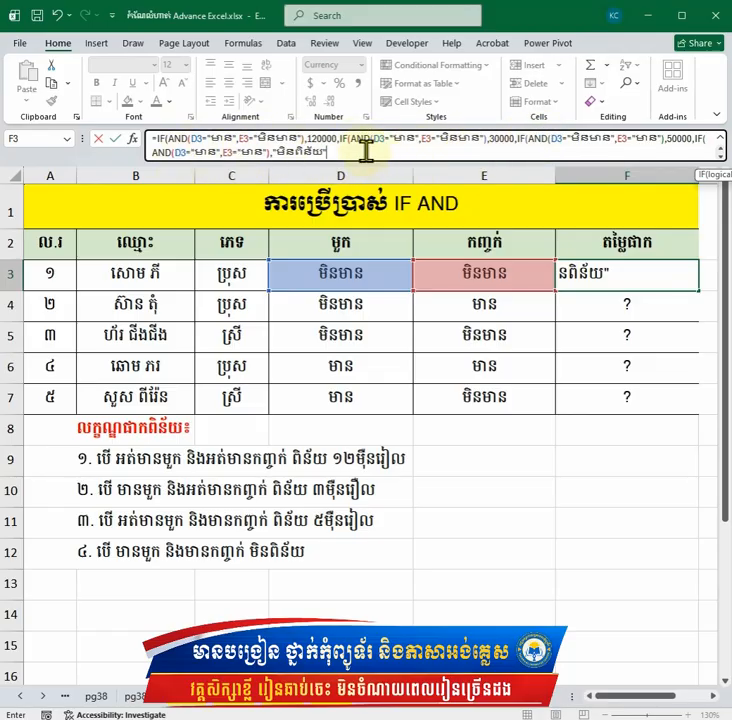
{"action": "type", "text": ")))"}
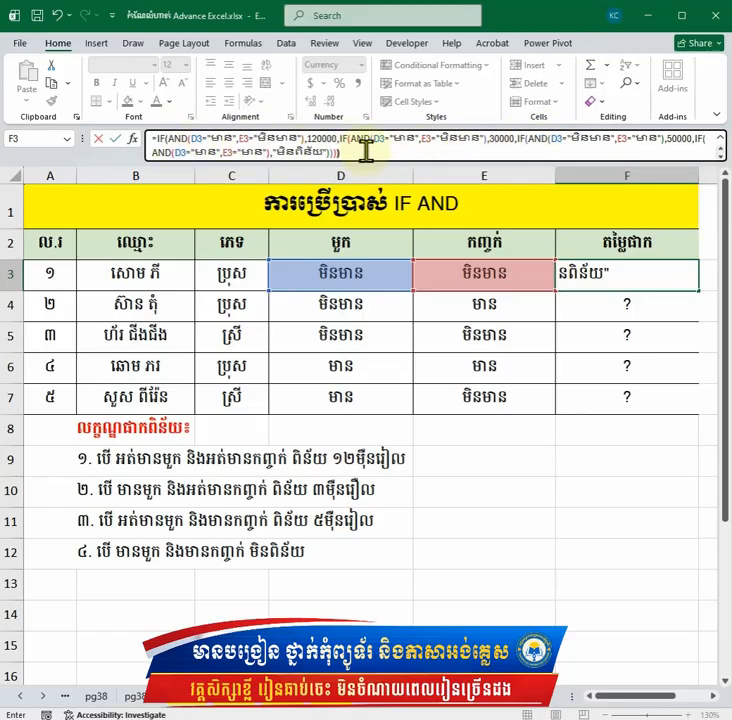
{"action": "key", "text": "Return"}
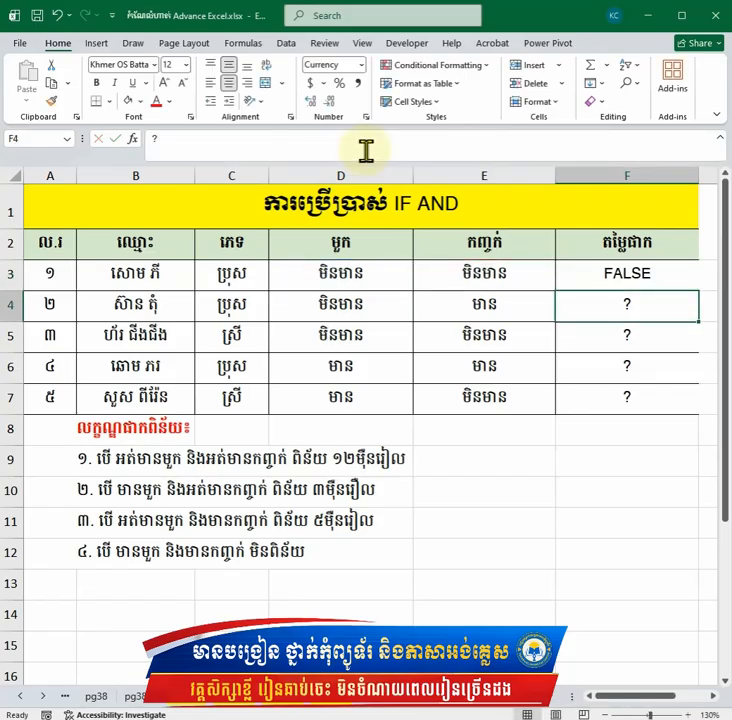
Fill the fine formula from F3 down through F7.
{"action": "left_click", "coordinate": [607, 278]}
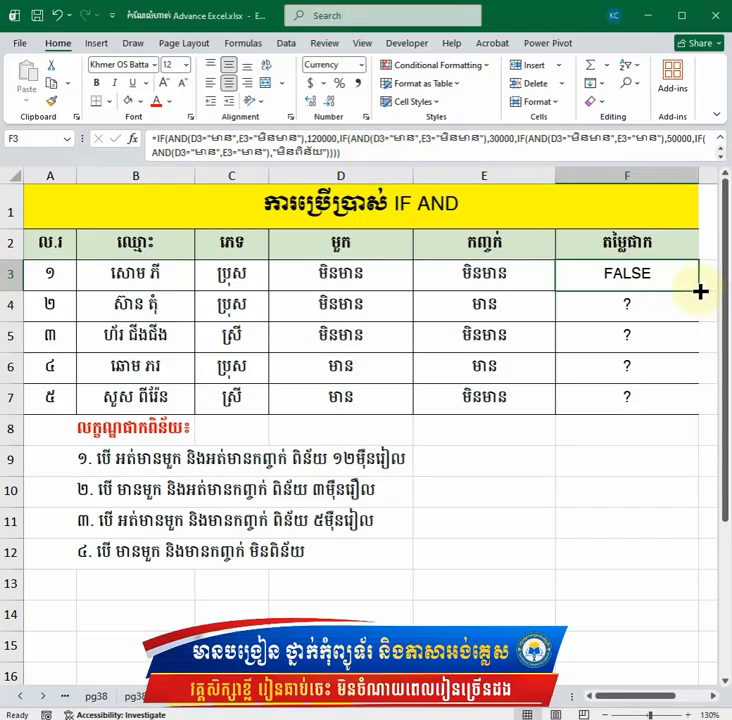
{"action": "left_click_drag", "start_coordinate": [698, 290], "coordinate": [688, 410]}
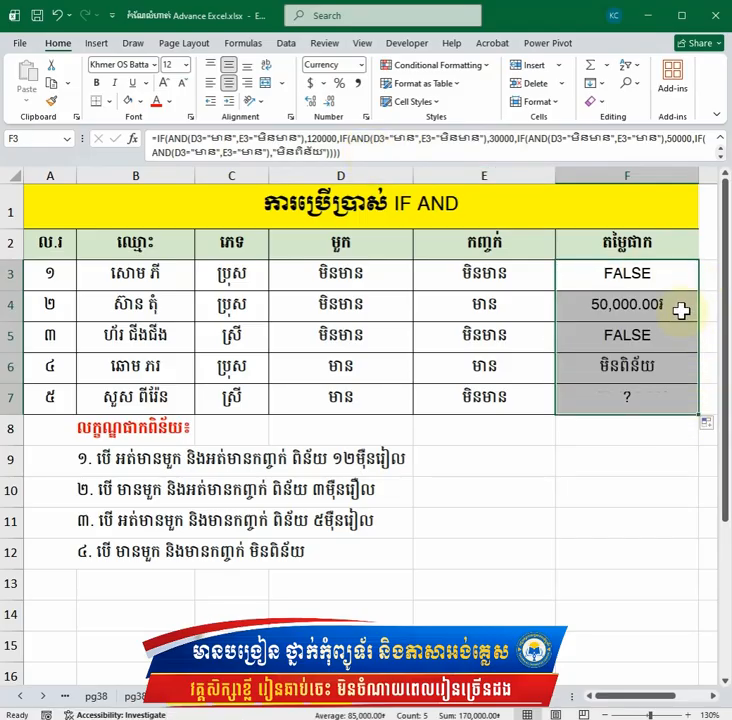
Change the first AND's D3 condition in F3's formula to "មិនមាន" and refill the corrected formula down through F7.
{"action": "left_click", "coordinate": [425, 150]}
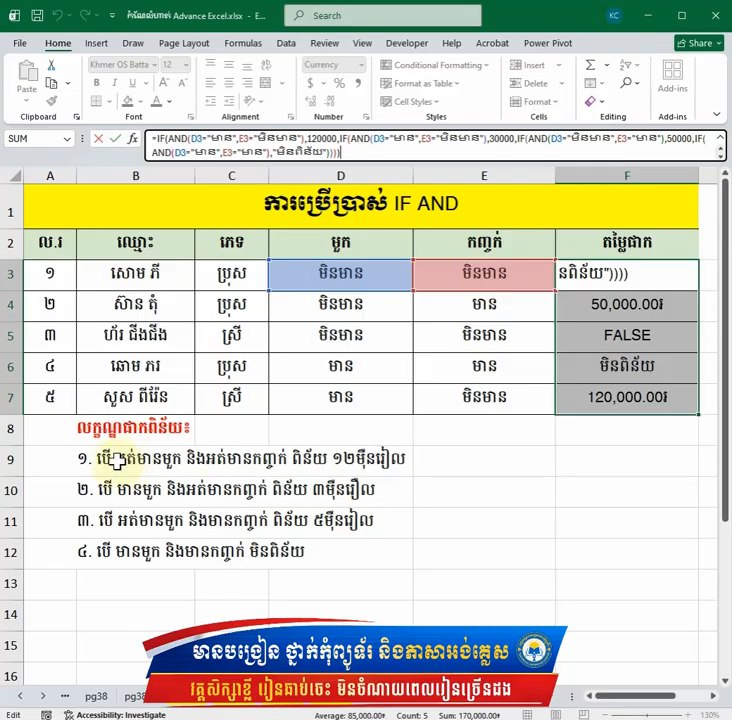
{"action": "left_click", "coordinate": [238, 137]}
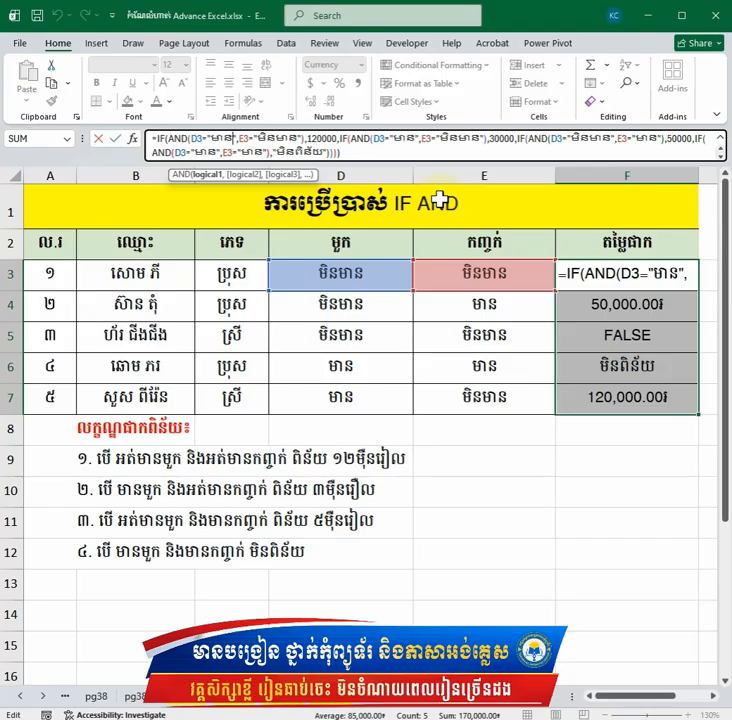
{"action": "key", "text": "BackSpace"}
{"action": "key", "text": "BackSpace"}
{"action": "key", "text": "BackSpace"}
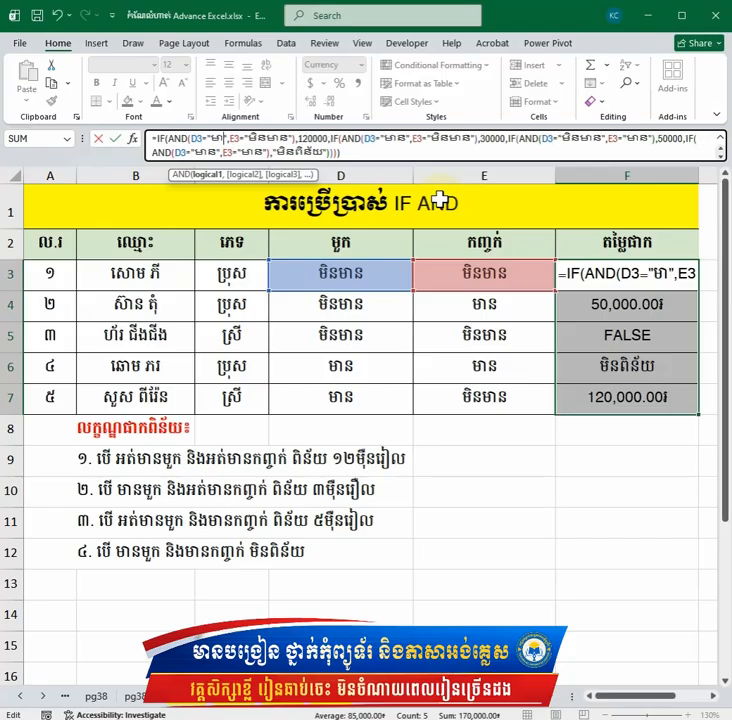
{"action": "type", "text": "MI"}
{"action": "key", "text": "BackSpace"}
{"action": "key", "text": "BackSpace"}
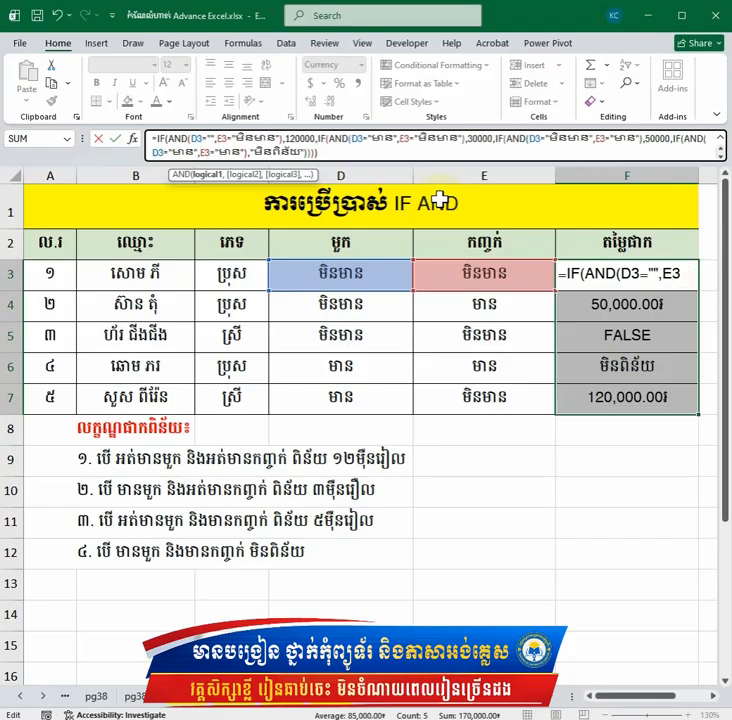
{"action": "type", "text": "មិនមាន"}
{"action": "key", "text": "Return"}
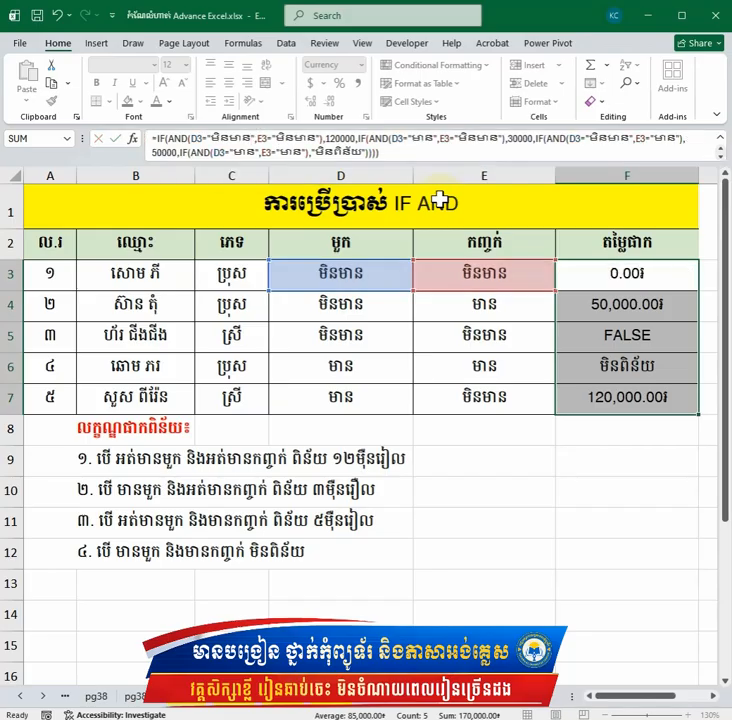
{"action": "left_click", "coordinate": [645, 278]}
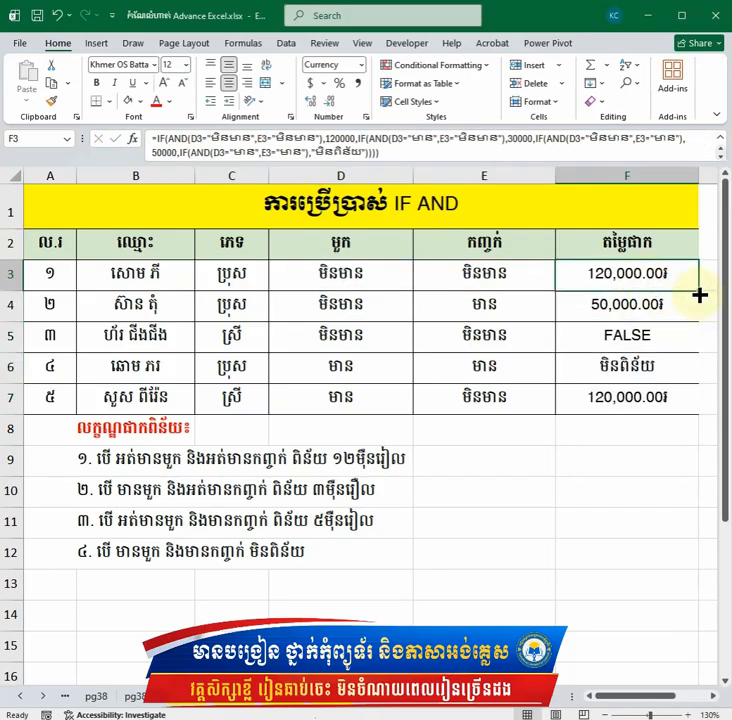
{"action": "left_click_drag", "start_coordinate": [700, 295], "coordinate": [698, 415]}
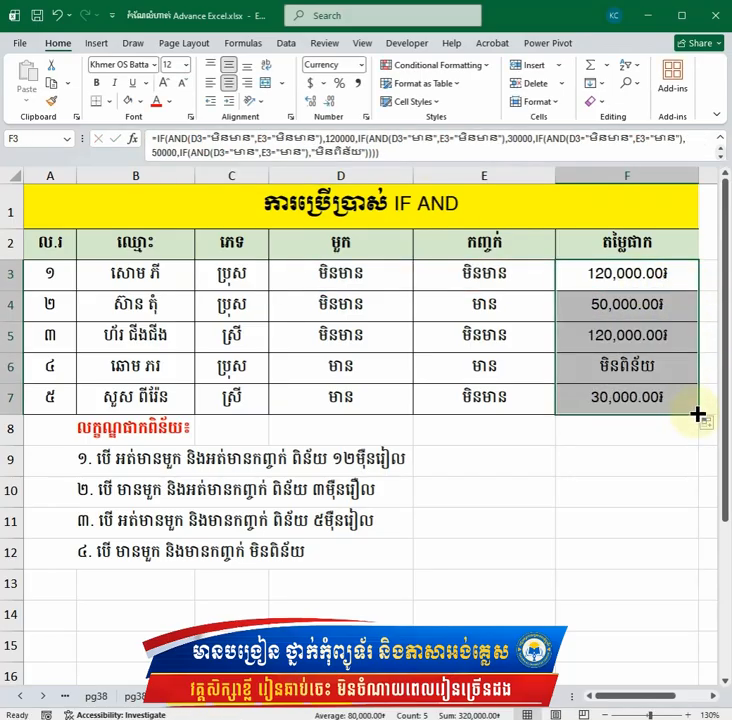
Check the fines in F3:F7 against each person's hat and belt values and the penalty rules.
{"action": "left_click", "coordinate": [622, 275]}
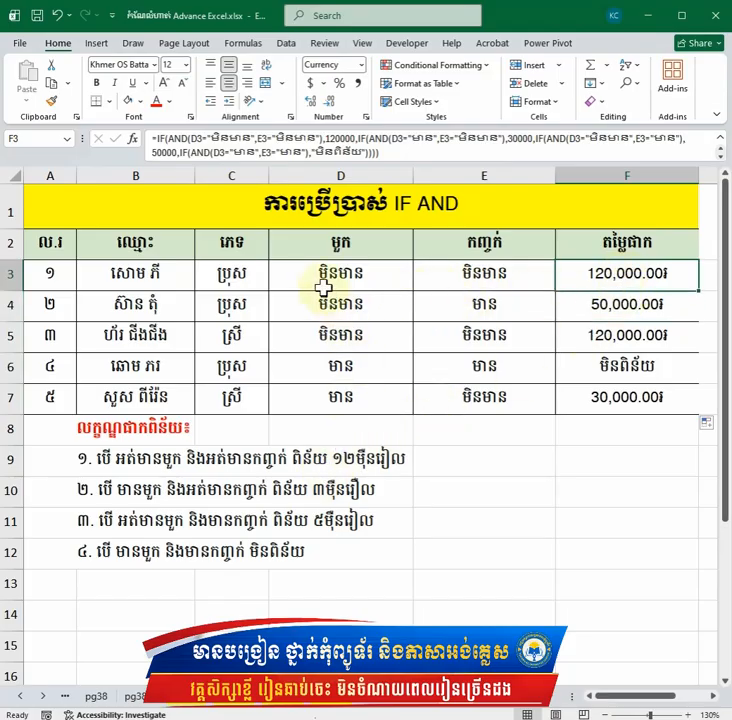
{"action": "left_click_drag", "start_coordinate": [322, 288], "coordinate": [470, 275]}
{"action": "left_click", "coordinate": [626, 310]}
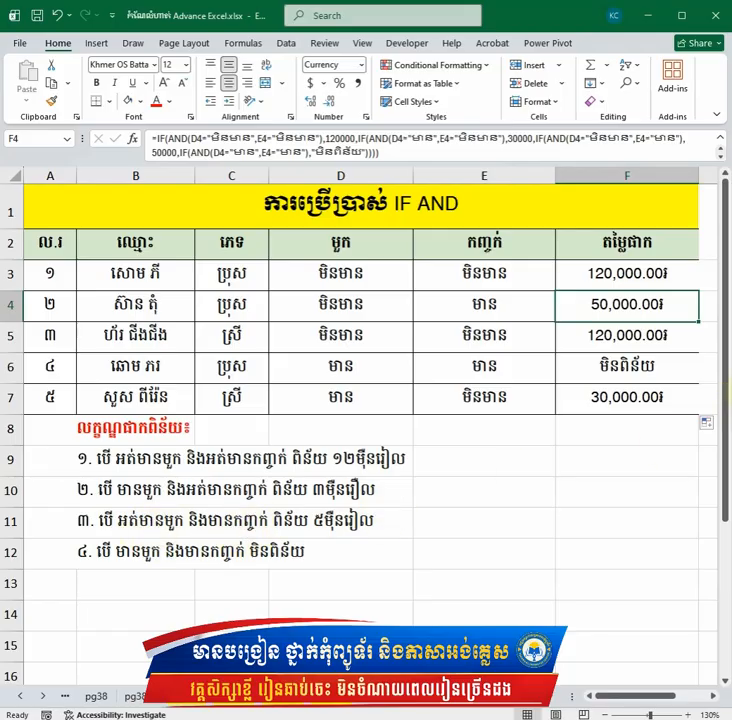
{"action": "left_click", "coordinate": [606, 338]}
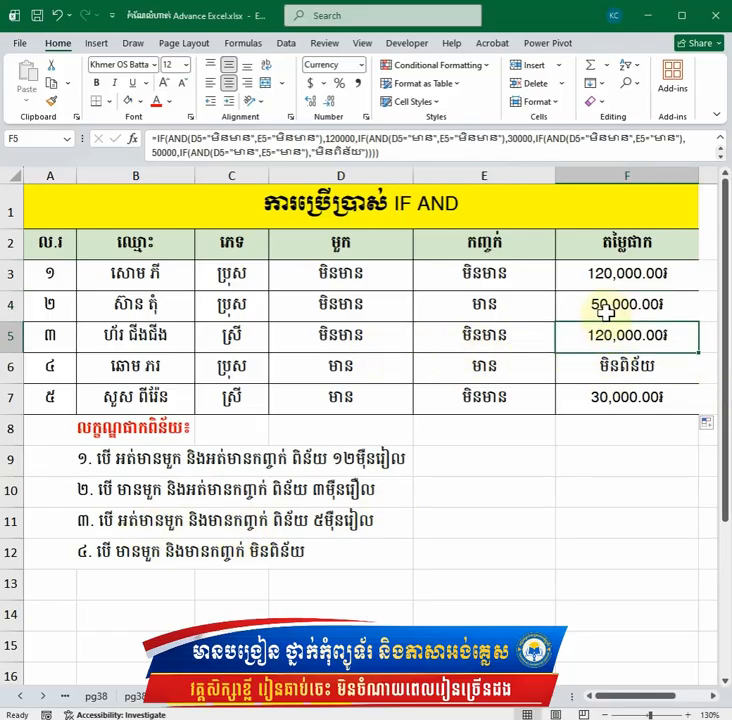
{"action": "left_click", "coordinate": [606, 312]}
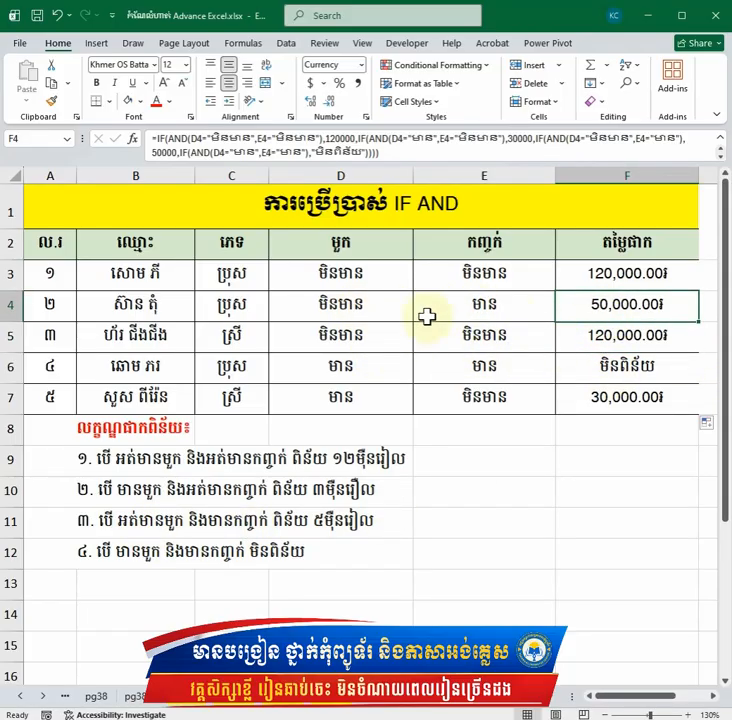
{"action": "left_click", "coordinate": [608, 370]}
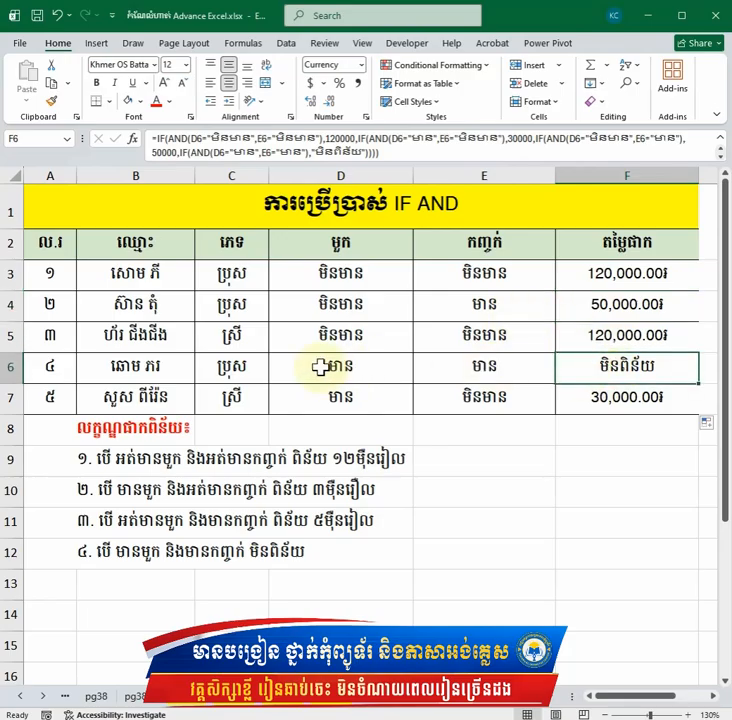
{"action": "left_click_drag", "start_coordinate": [322, 369], "coordinate": [482, 366]}
{"action": "left_click", "coordinate": [608, 394]}
{"action": "left_click", "coordinate": [375, 397]}
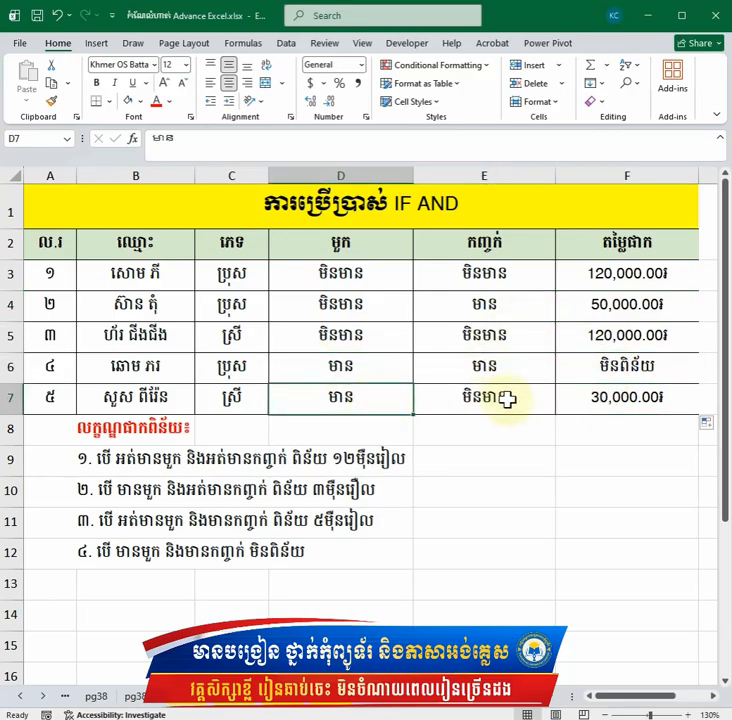
{"action": "left_click", "coordinate": [621, 405]}
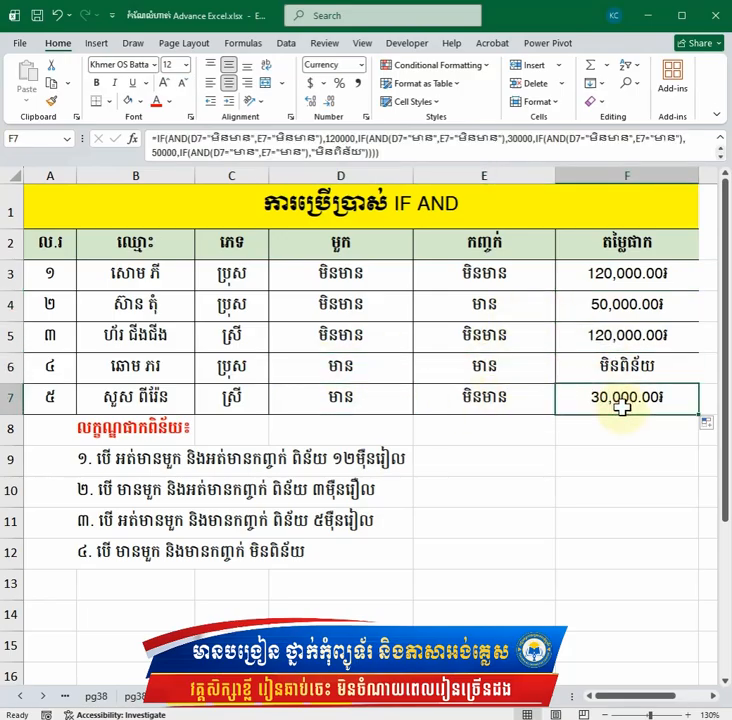
Review the first AND test in F3's formula, covering its D3 and E3 conditions and the true value, and leave the formula unmodified.
{"action": "left_click", "coordinate": [598, 281]}
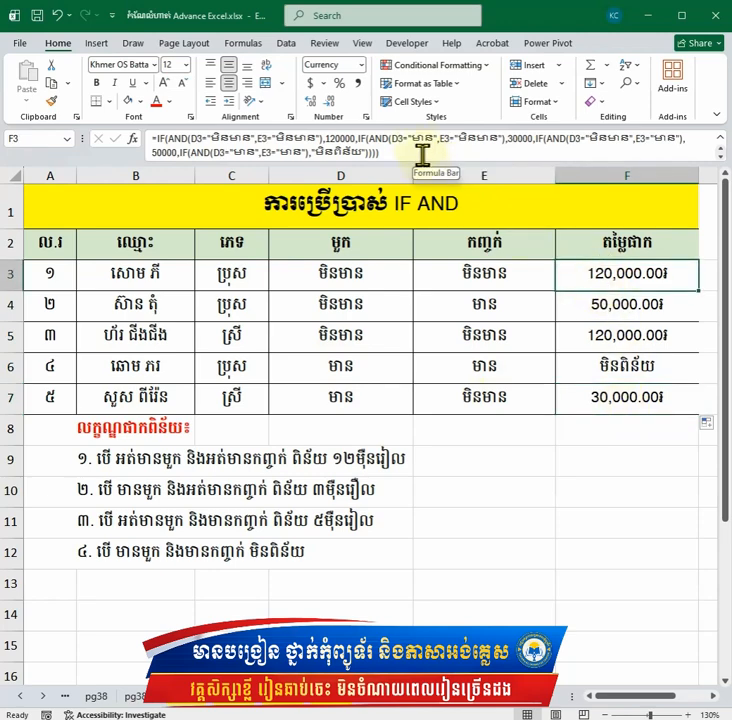
{"action": "double_click", "coordinate": [173, 139]}
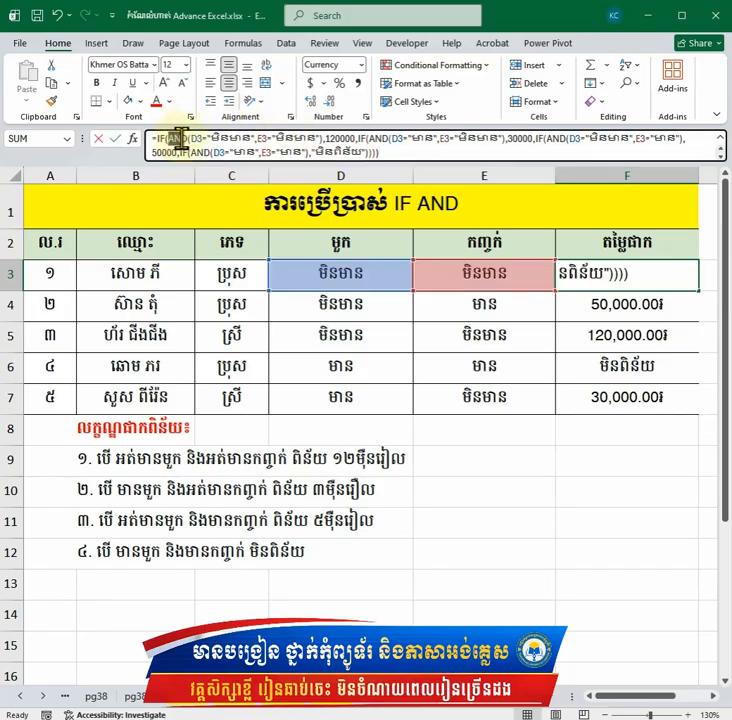
{"action": "left_click_drag", "start_coordinate": [193, 140], "coordinate": [341, 139]}
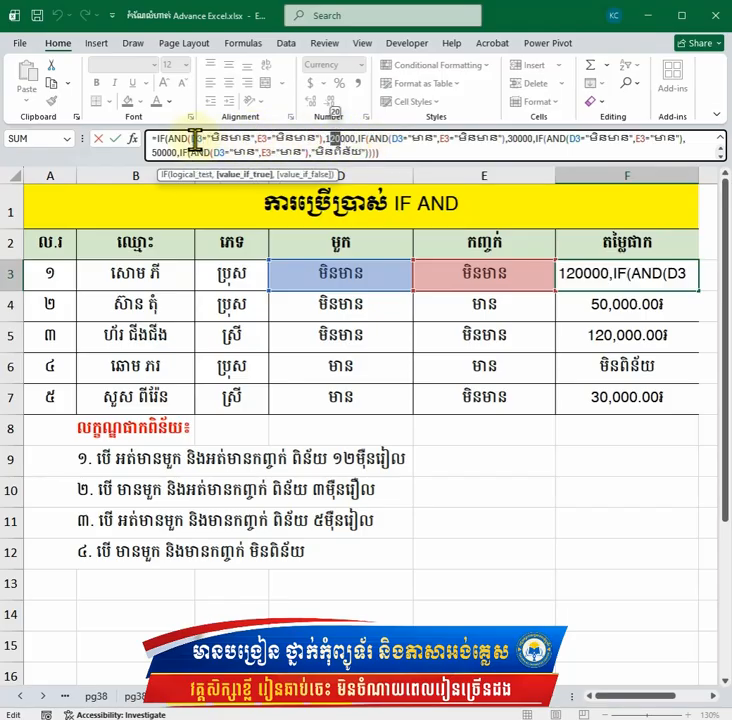
{"action": "left_click_drag", "start_coordinate": [195, 140], "coordinate": [258, 140]}
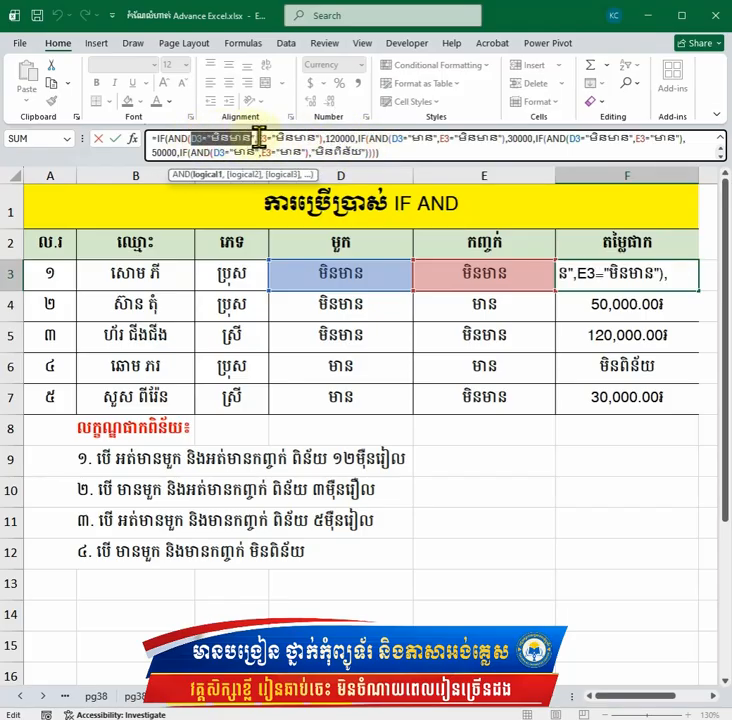
{"action": "left_click", "coordinate": [333, 141]}
{"action": "left_click_drag", "start_coordinate": [320, 140], "coordinate": [190, 141]}
{"action": "left_click", "coordinate": [229, 141]}
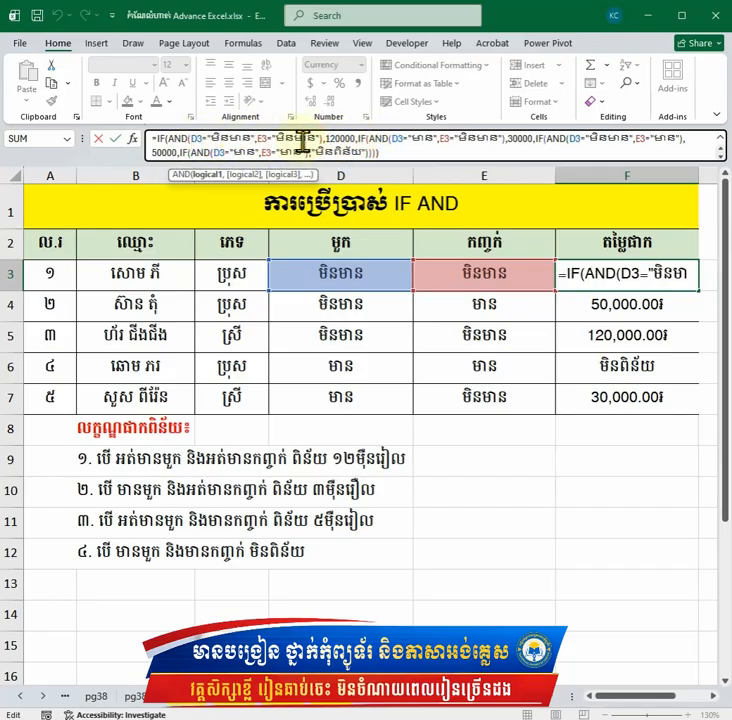
{"action": "left_click", "coordinate": [397, 153]}
{"action": "key", "text": "Return"}
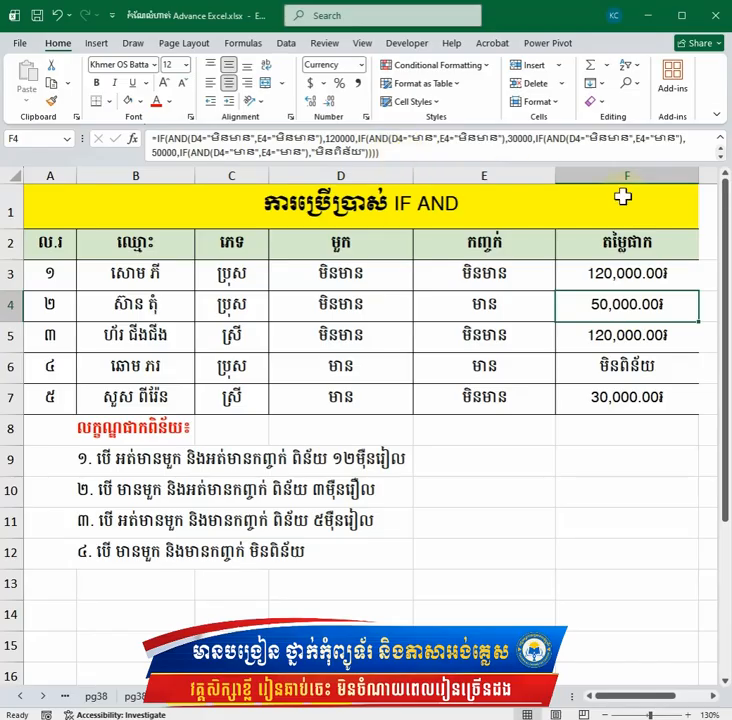
{"action": "left_click", "coordinate": [634, 280]}
{"action": "left_click", "coordinate": [598, 488]}
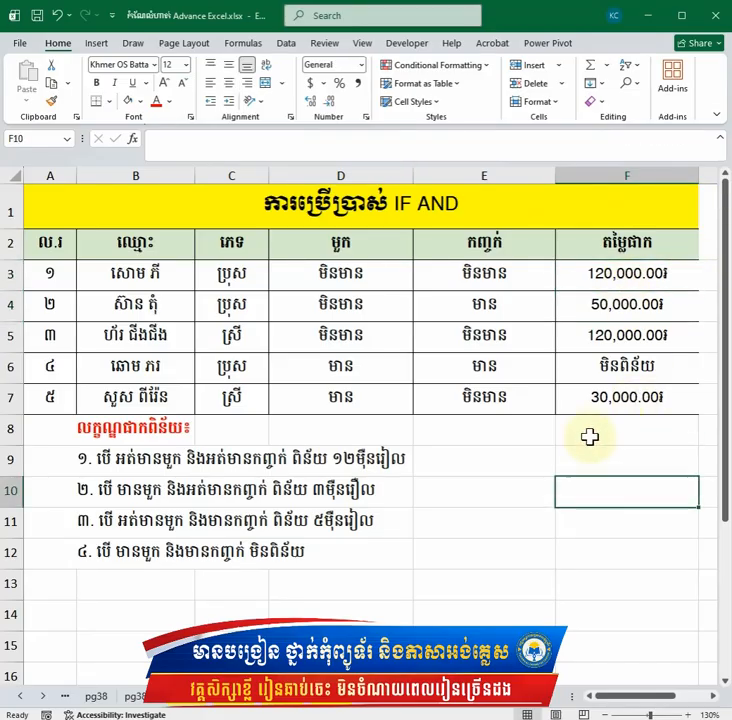
{"action": "left_click", "coordinate": [616, 278]}
{"action": "left_click", "coordinate": [588, 425]}
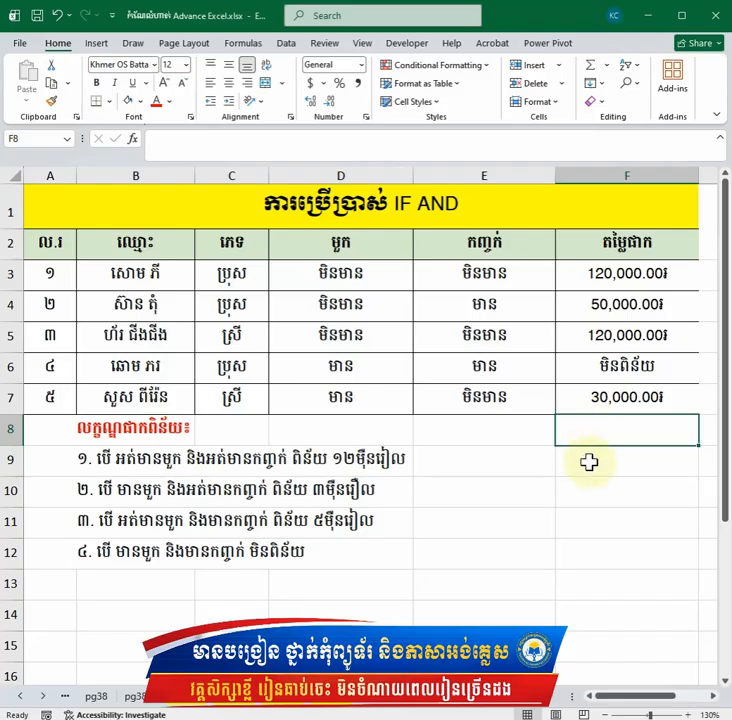
{"action": "left_click", "coordinate": [588, 462]}
{"action": "left_click", "coordinate": [590, 438]}
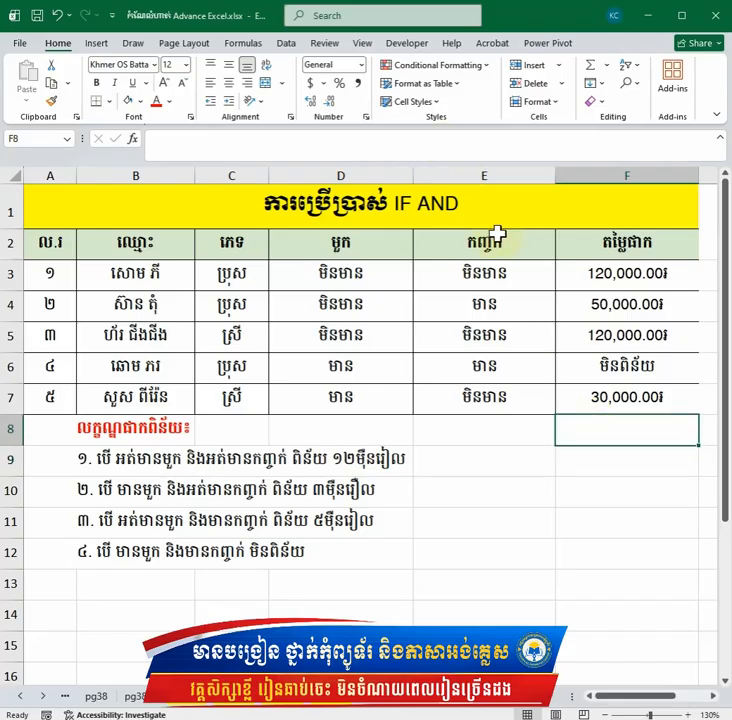